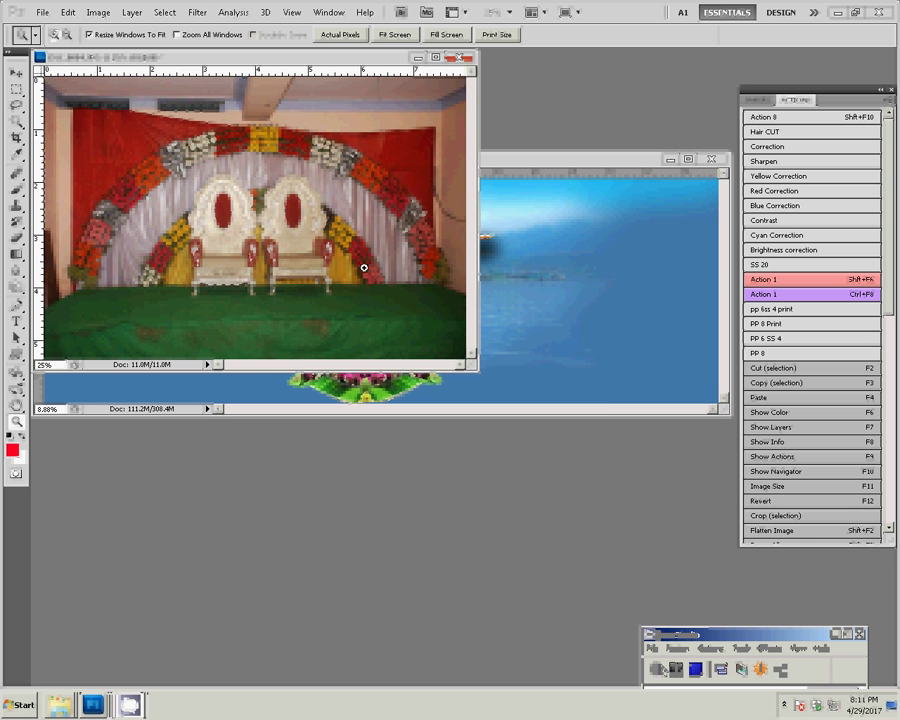
# - Drag the wedding stage photo onto the lake album background and place it top-left
pyautogui.click(362, 263)
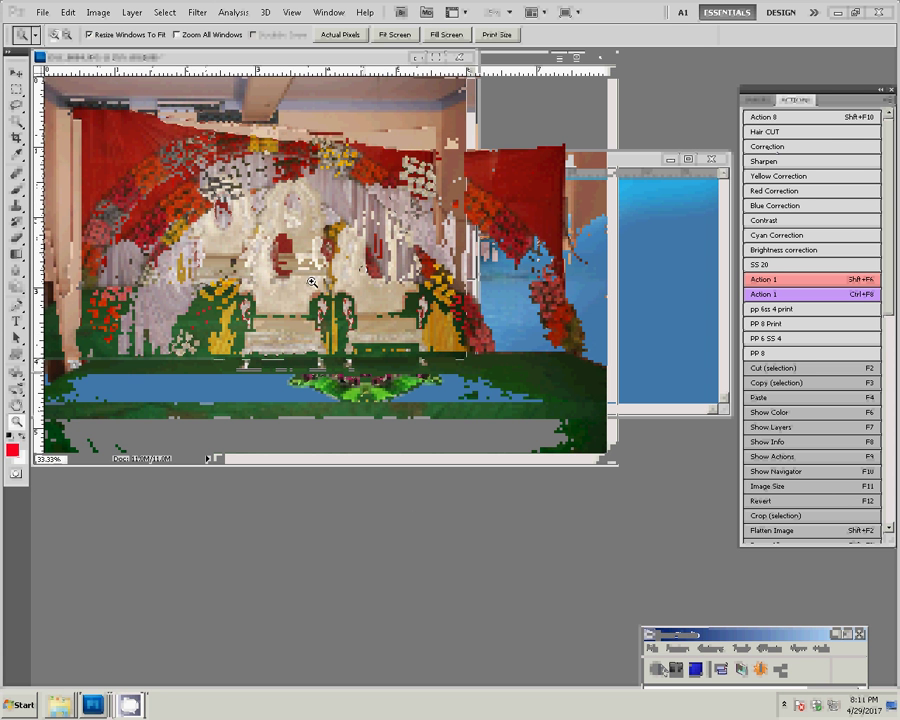
pyautogui.press('v')
pyautogui.click(660, 275)
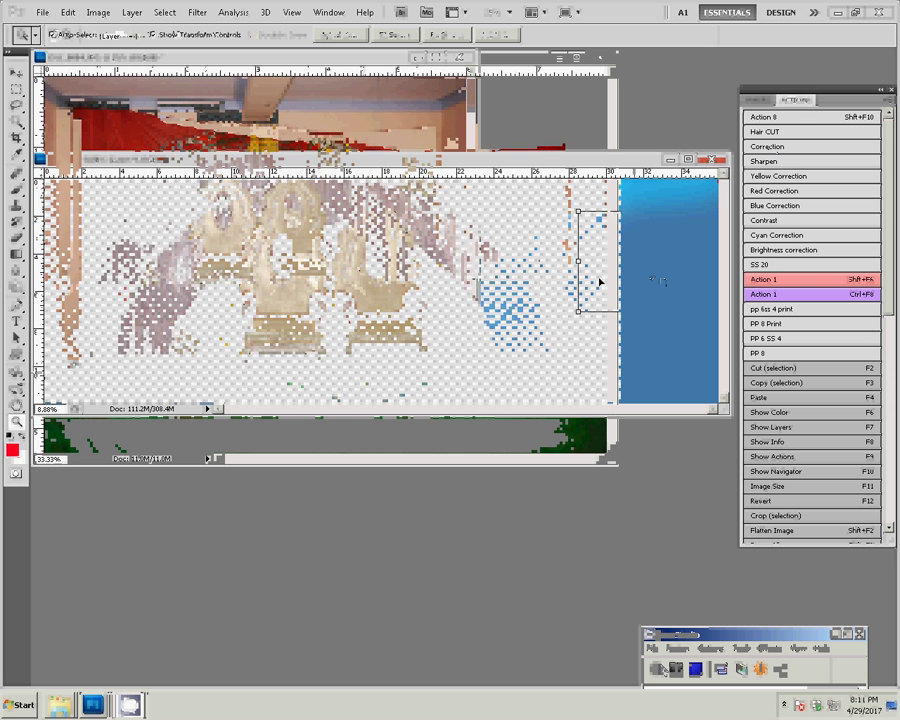
pyautogui.moveTo(600, 283); pyautogui.dragTo(145, 222)
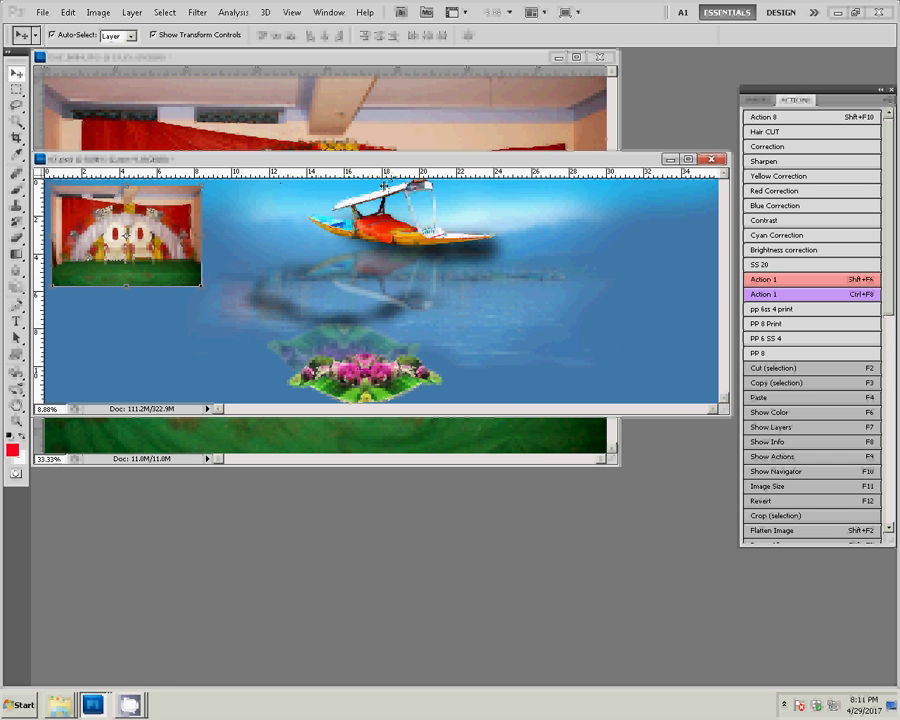
pyautogui.click(59, 705)
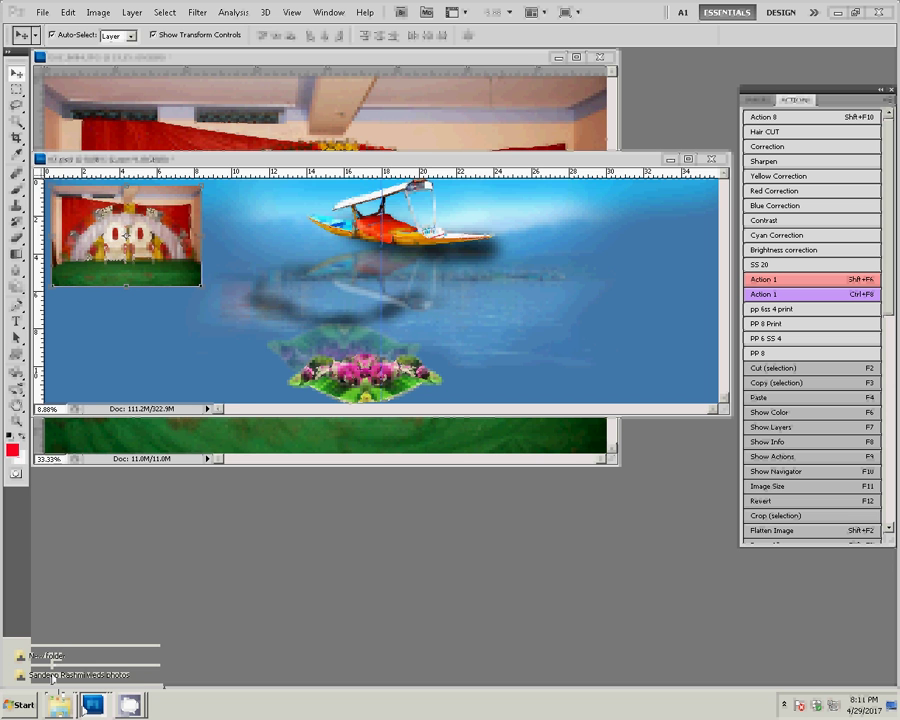
# - Open entrance photo DSC_0085 in Photoshop and resize it to 8 inches wide
pyautogui.click(52, 677)
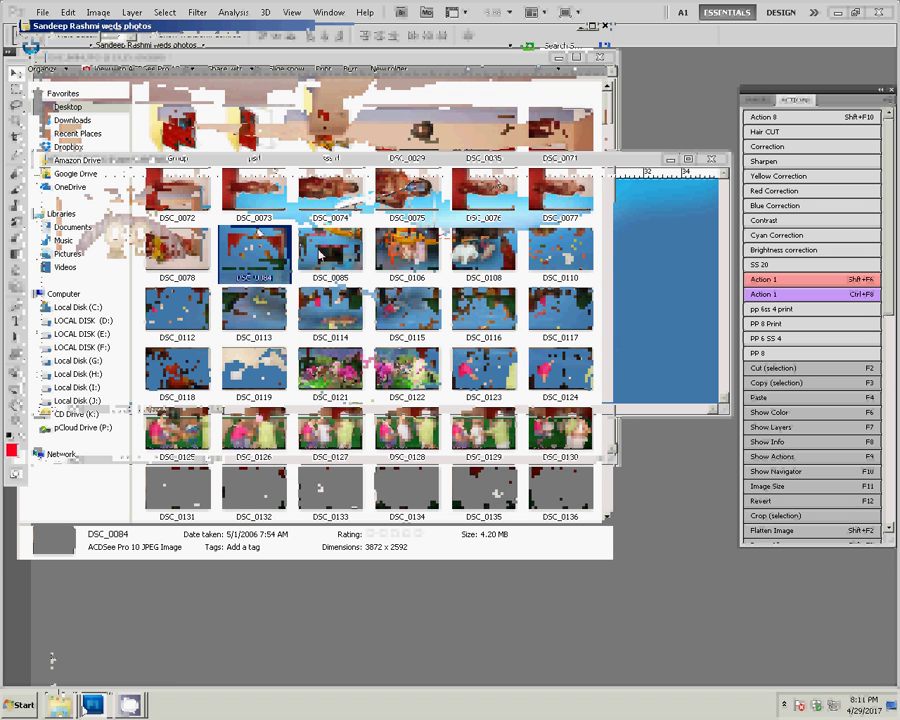
pyautogui.moveTo(332, 256); pyautogui.dragTo(287, 307)
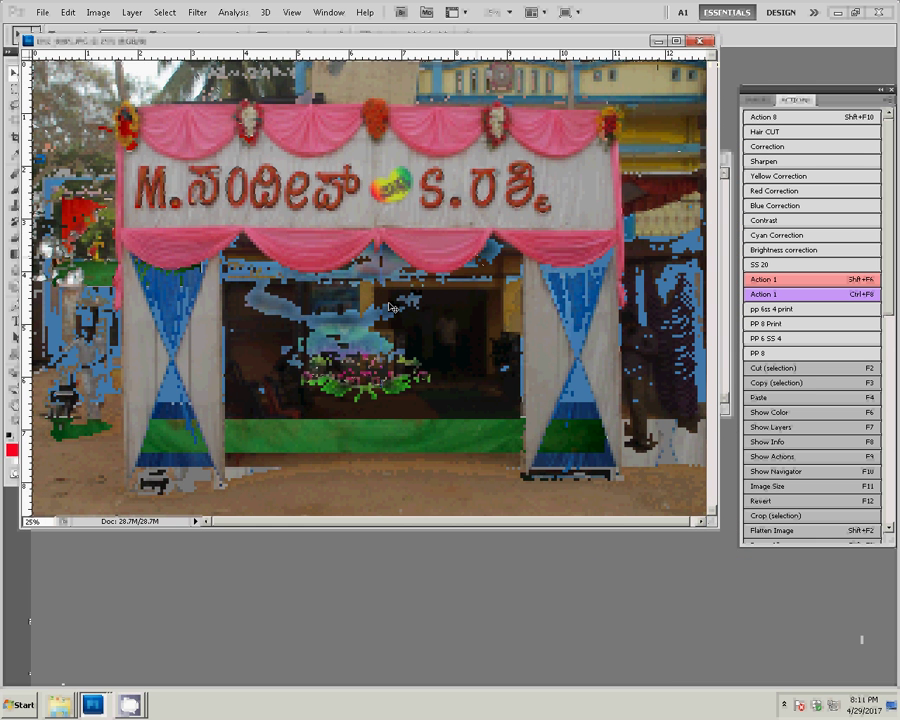
pyautogui.press('F11')
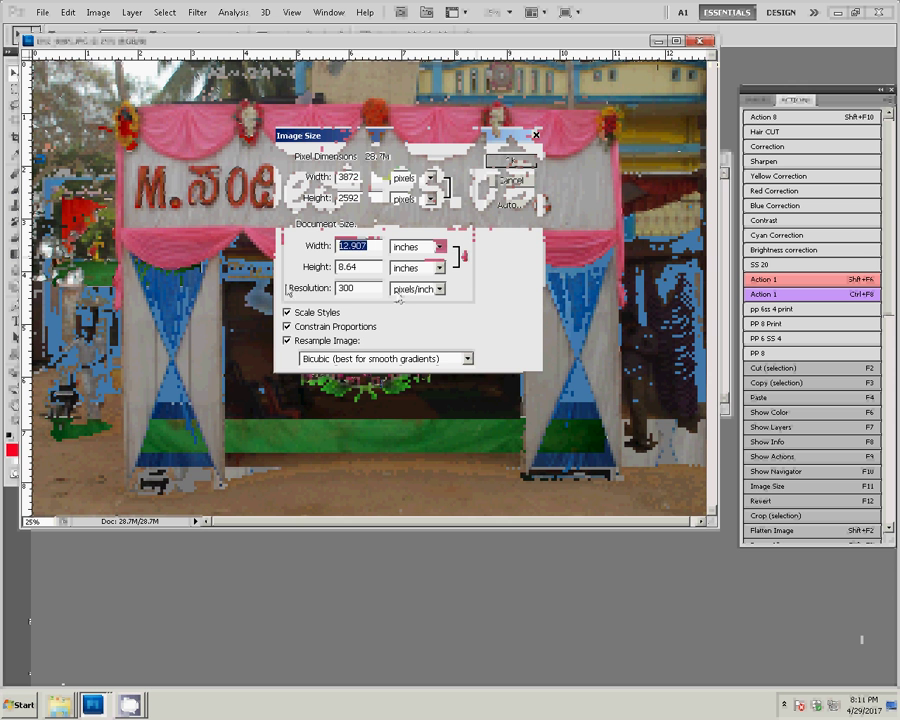
pyautogui.write('8')
pyautogui.press('Return')
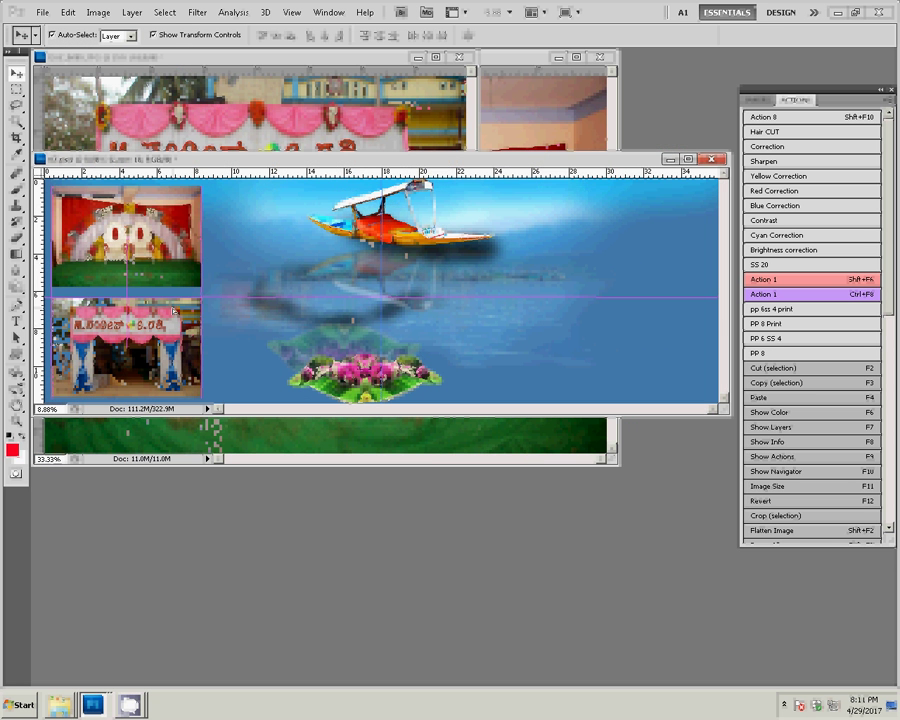
# - Close the entrance and stage photo documents without saving changes
pyautogui.hotkey('ctrl', 'Tab')
pyautogui.hotkey('ctrl', 'w')
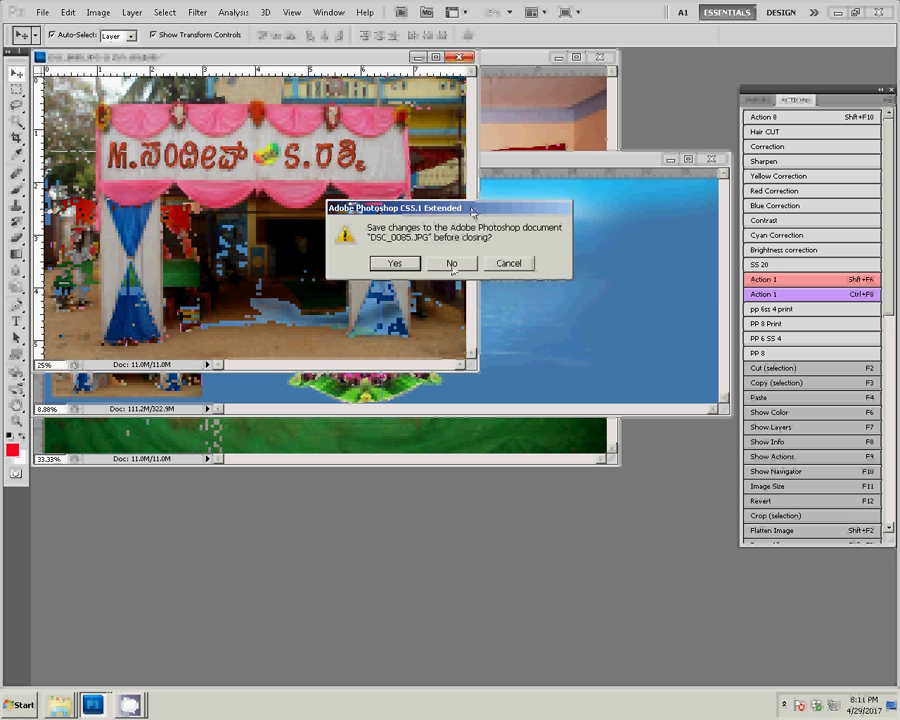
pyautogui.press('n')
pyautogui.click(503, 101)
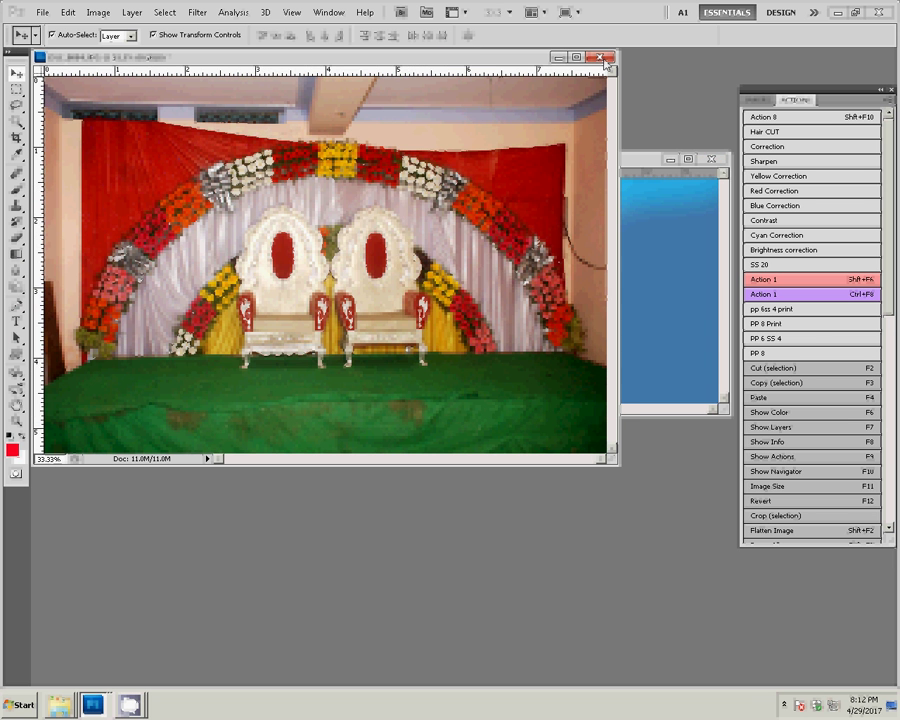
pyautogui.click(602, 58)
pyautogui.click(458, 263)
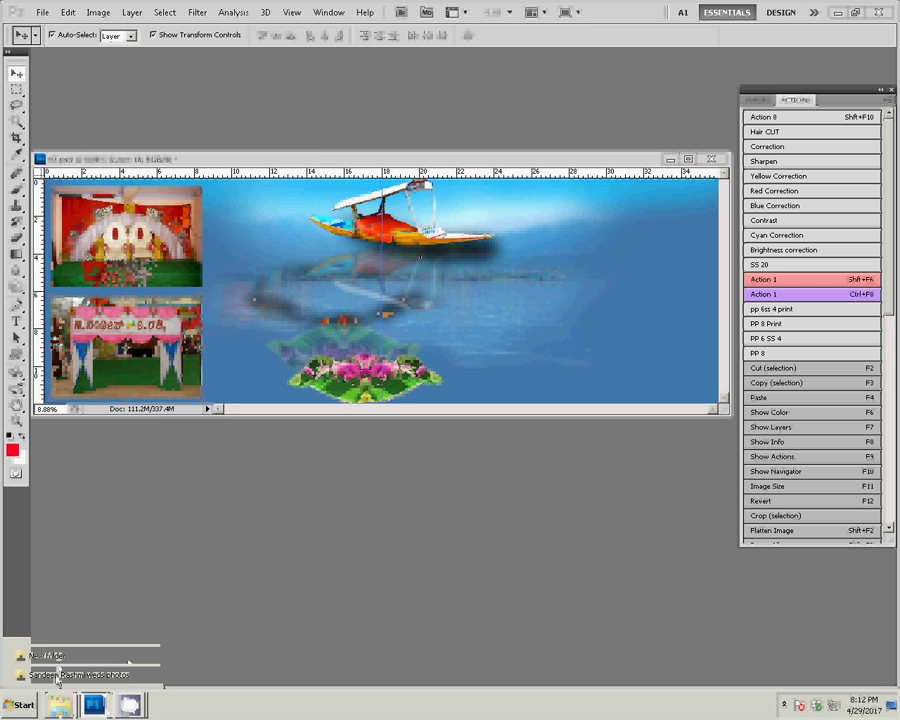
# - Delete DSC_0084 and DSC_0085 from the wedding photos folder
pyautogui.click(129, 663)
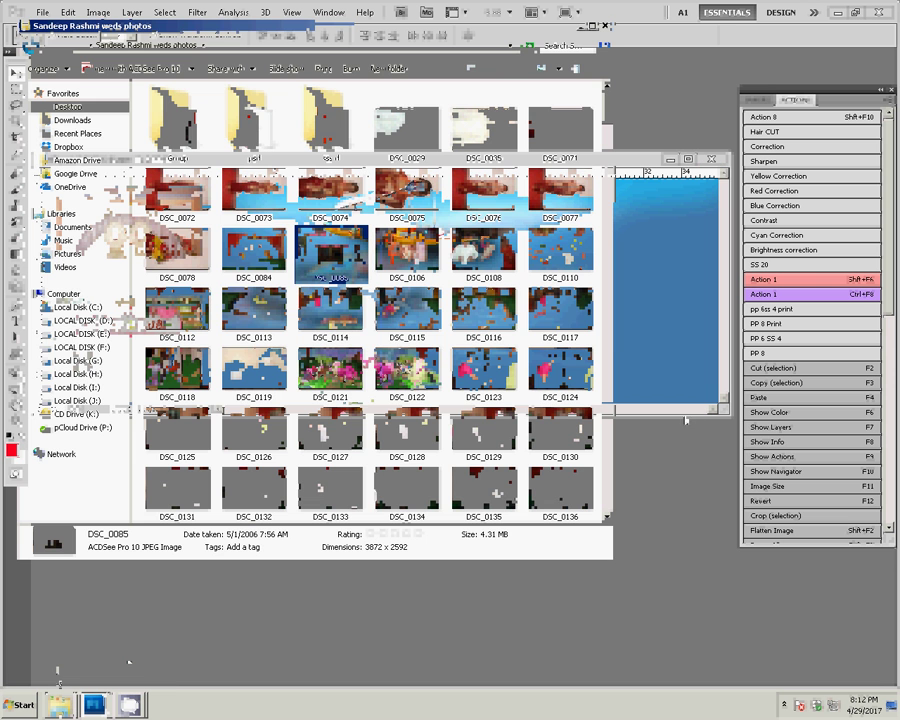
pyautogui.keyDown('ctrl'); pyautogui.click(255, 250); pyautogui.keyUp('ctrl')
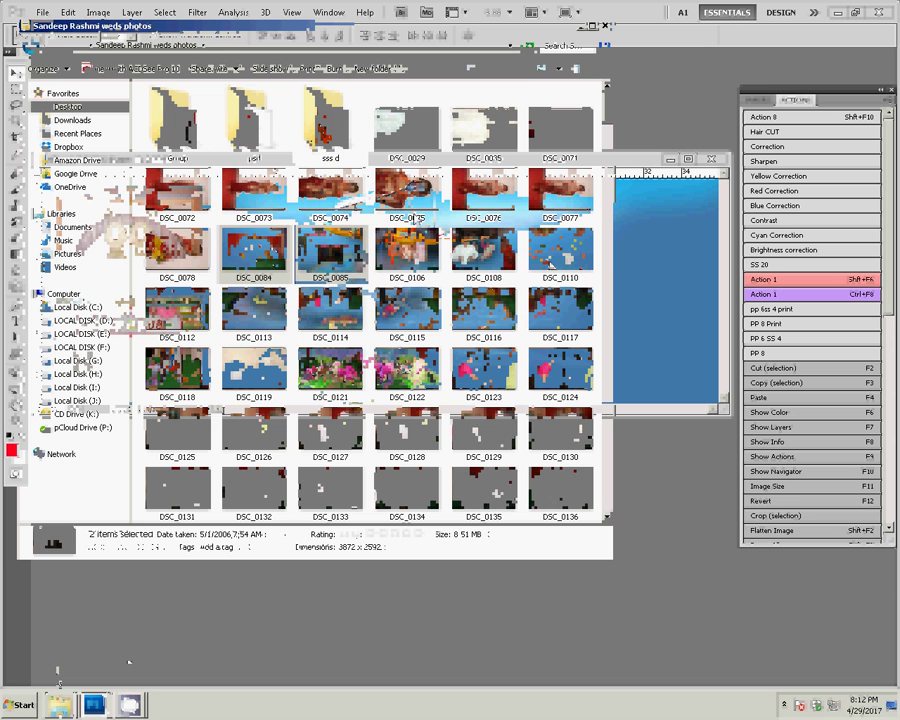
pyautogui.press('Delete')
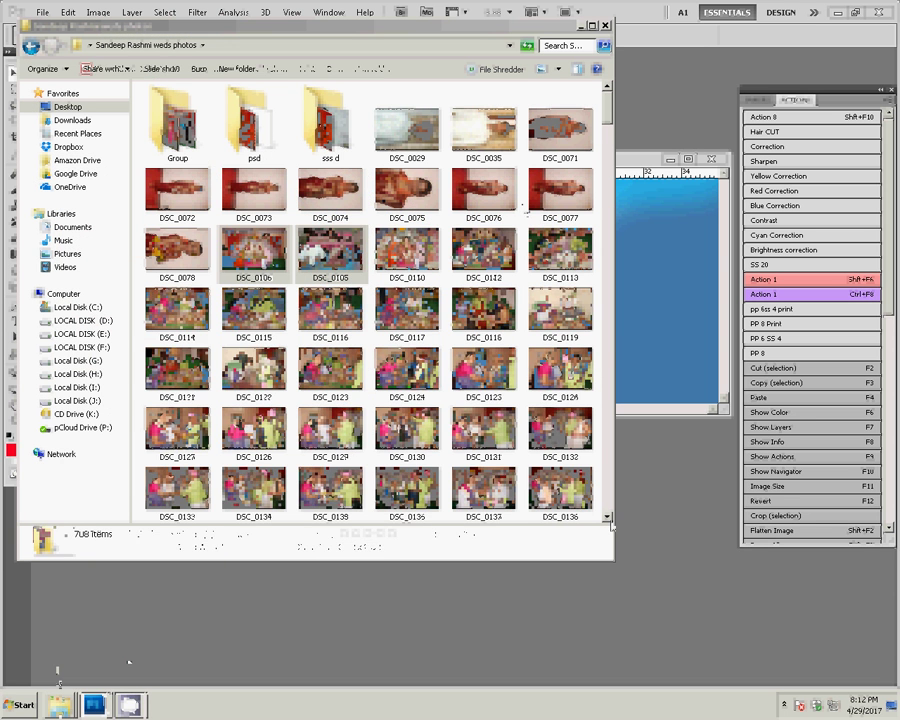
# - Open the couple portrait DSC_0172 in Photoshop
pyautogui.scroll(-1, 607, 520)
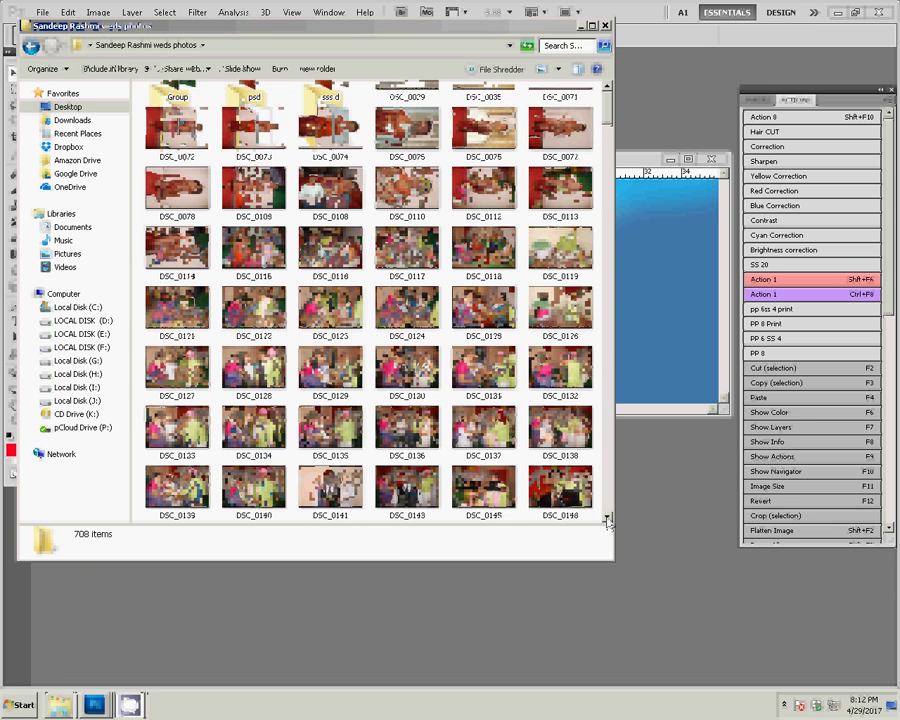
pyautogui.scroll(-1, 600, 519)
pyautogui.scroll(-2, 590, 518)
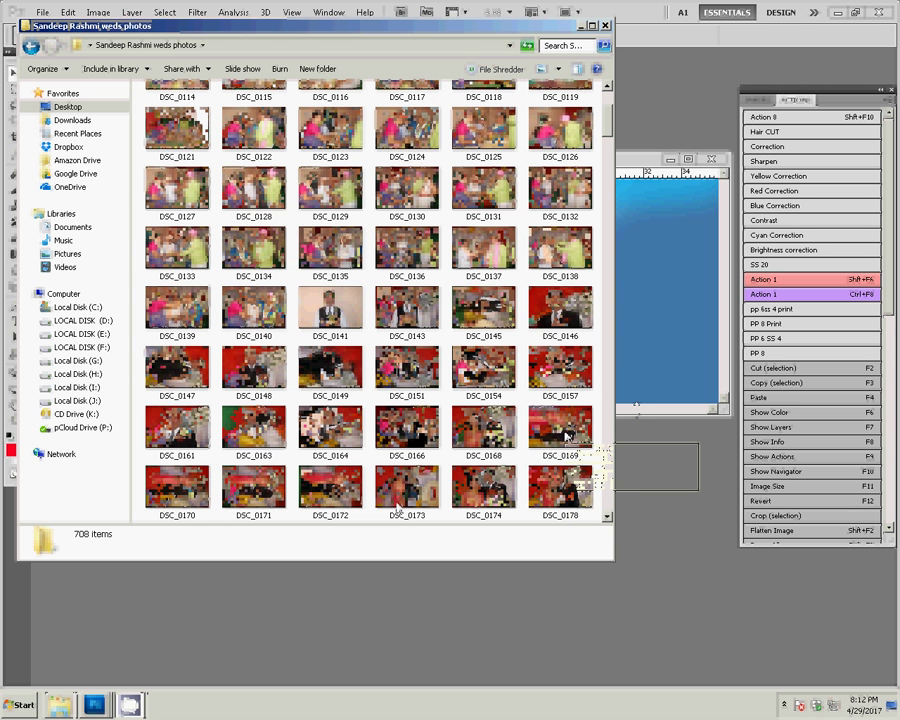
pyautogui.click(332, 495)
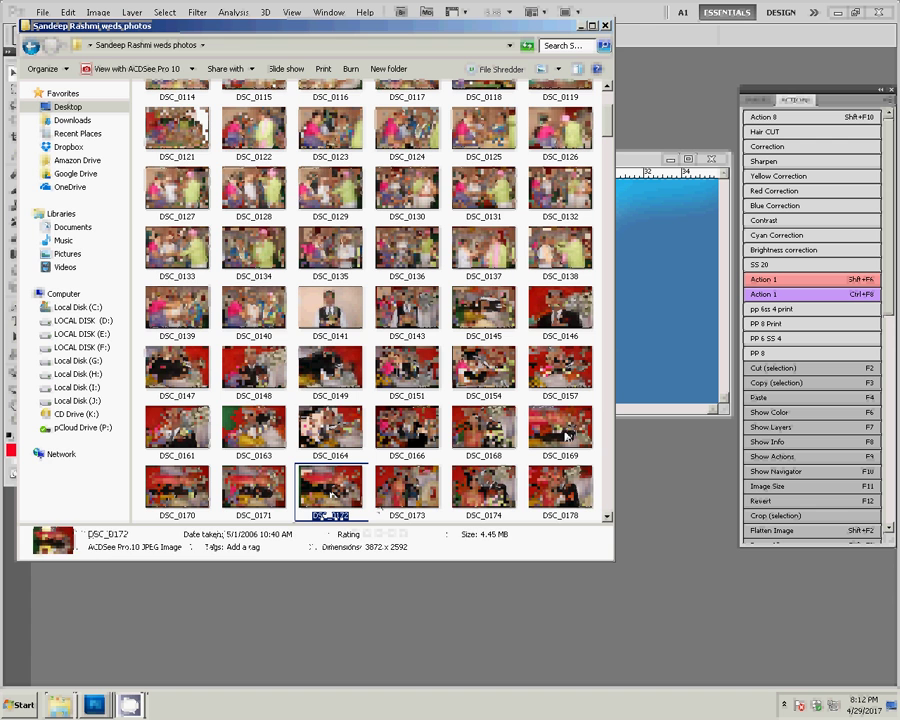
pyautogui.click(660, 66)
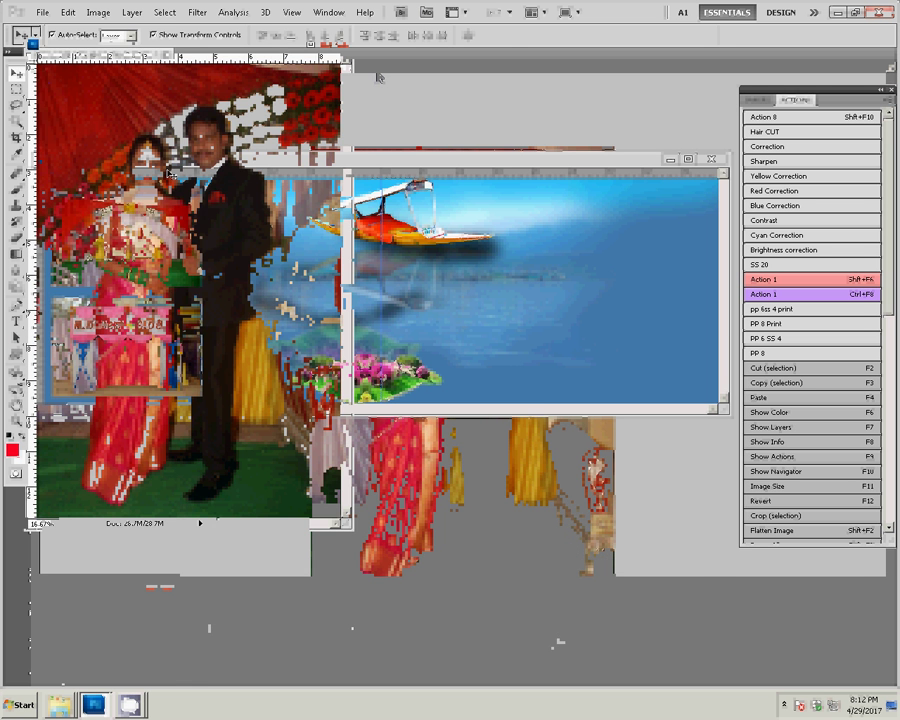
# - Resize the couple portrait's Background layer to 6 inches wide
pyautogui.press('z')
pyautogui.rightClick(158, 183)
pyautogui.click(167, 187)
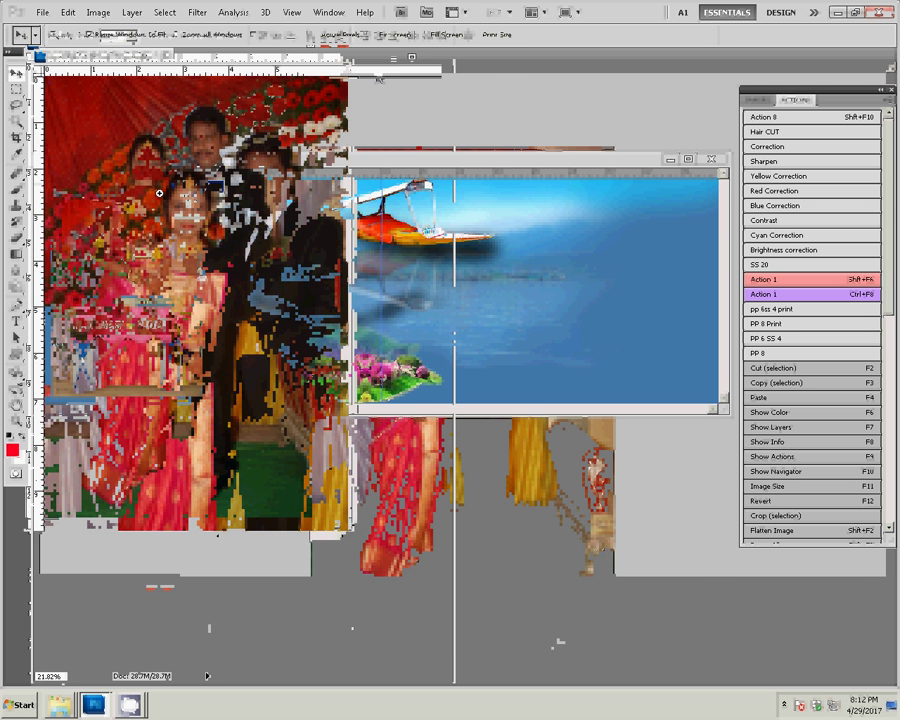
pyautogui.moveTo(158, 192)
pyautogui.mouseDown()
pyautogui.moveTo(331, 266)
pyautogui.moveTo(450, 277)
pyautogui.mouseUp()
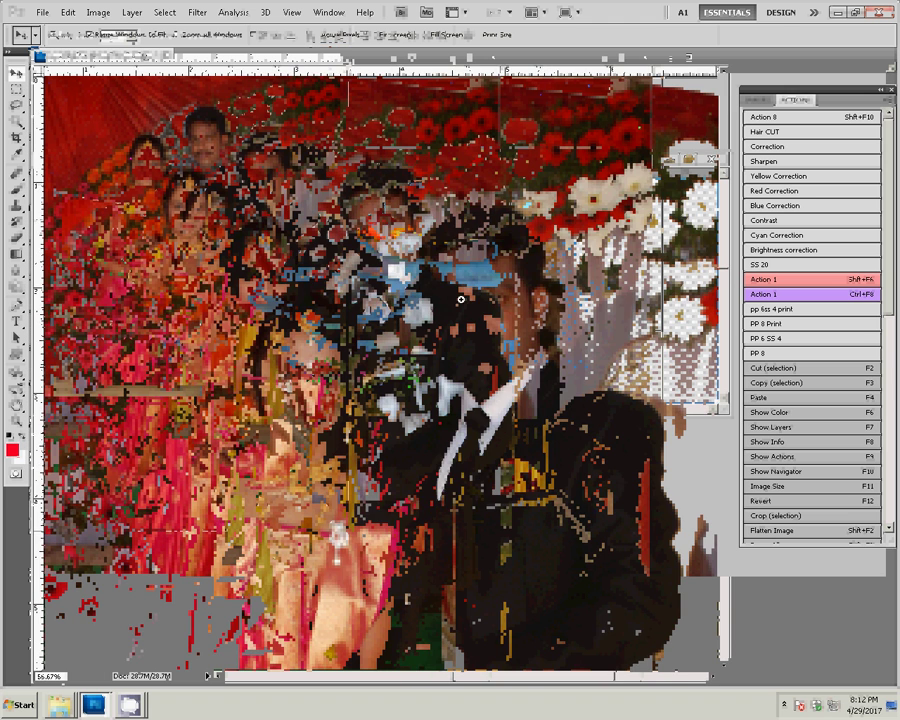
pyautogui.click(401, 254)
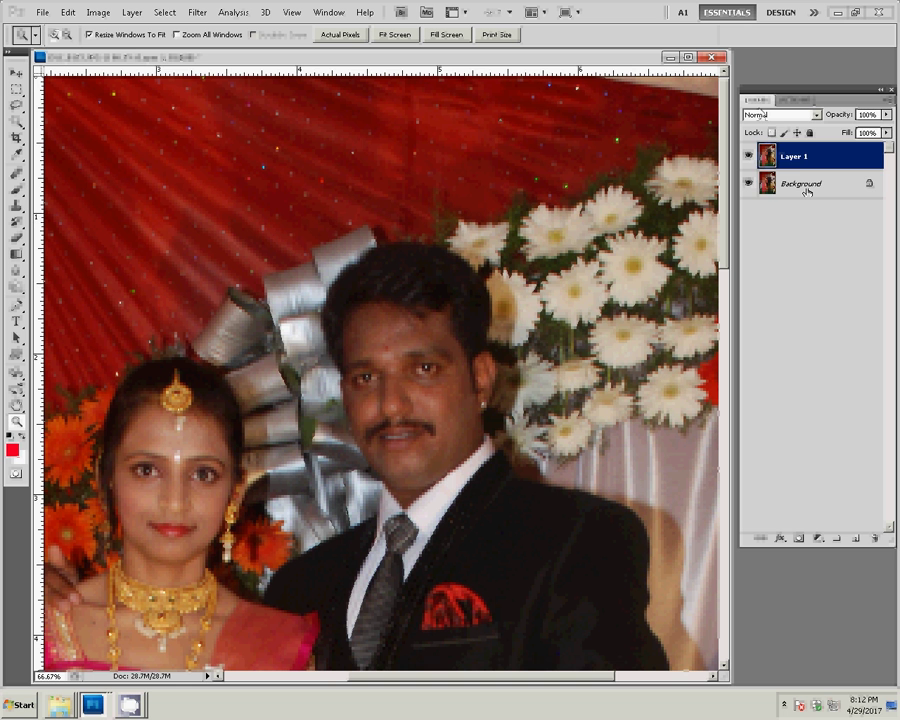
pyautogui.click(807, 188)
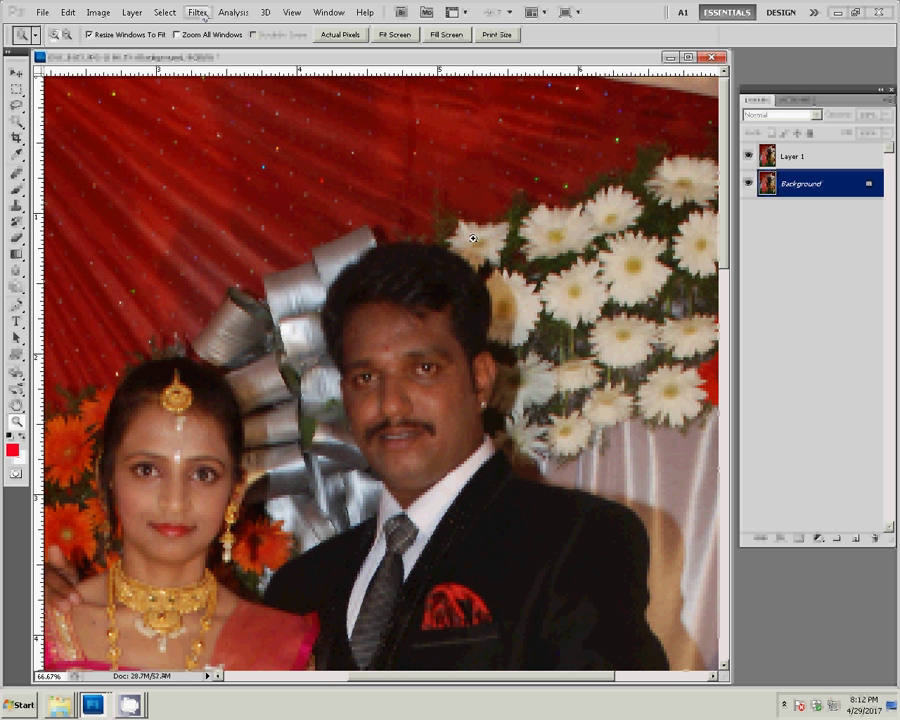
pyautogui.hotkey('ctrl', 'alt', 'i')
pyautogui.press('Tab')
pyautogui.press('Tab')
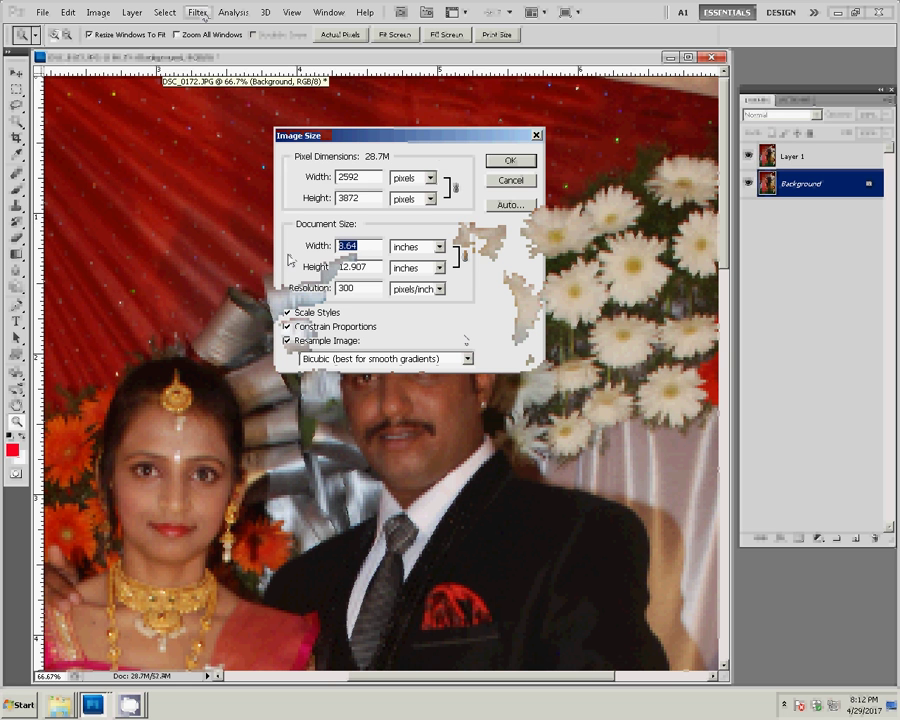
pyautogui.write('6')
pyautogui.press('Return')
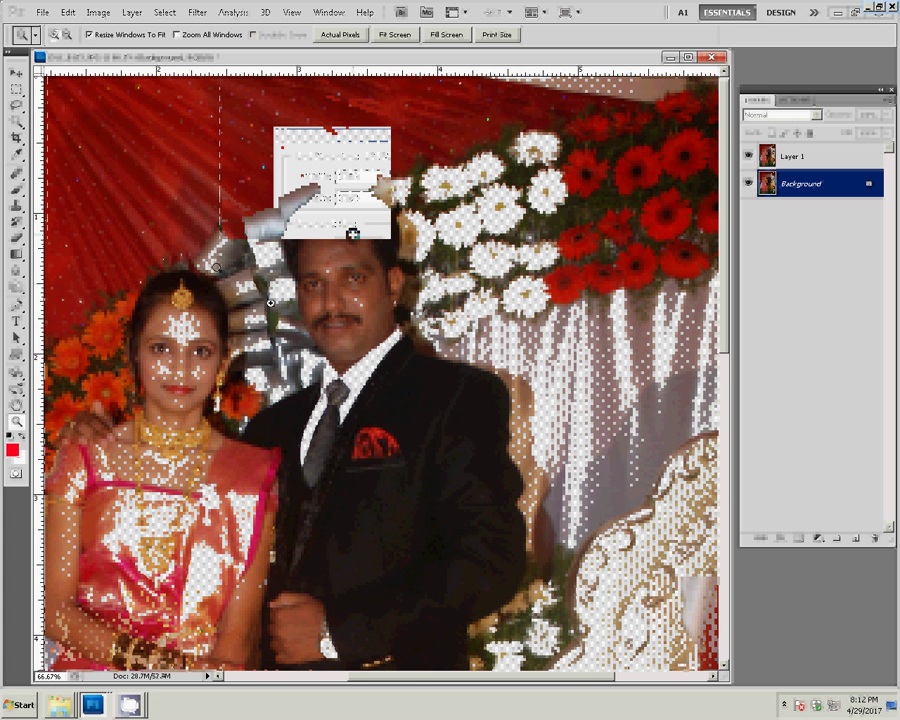
# - Zoom in on the couple's faces and duplicate the Background layer
pyautogui.click(384, 336)
pyautogui.click(384, 336)
pyautogui.click(496, 412)
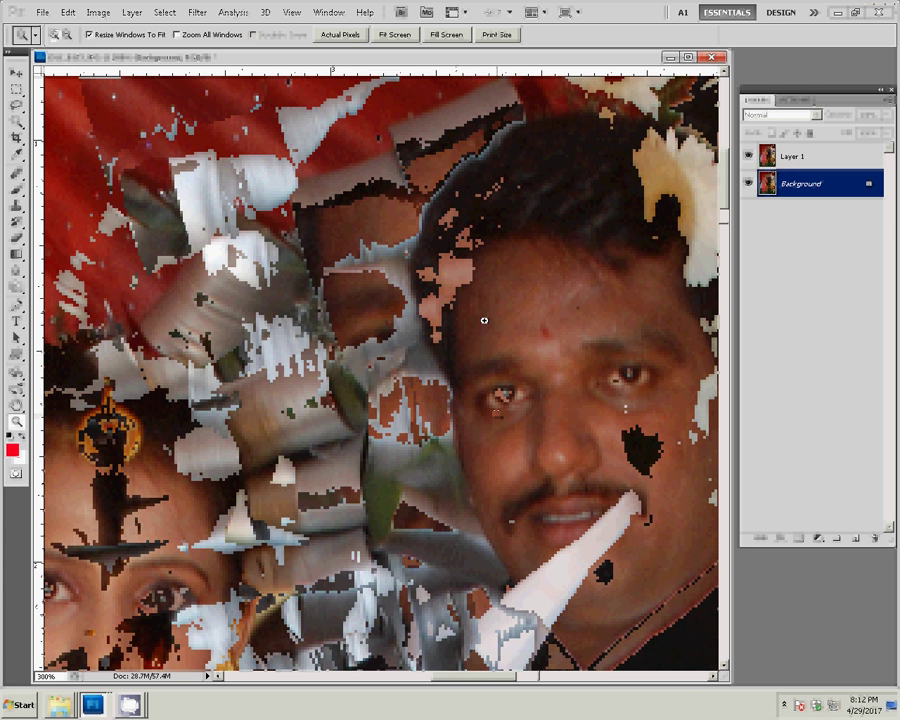
pyautogui.hotkey('ctrl', 'j')
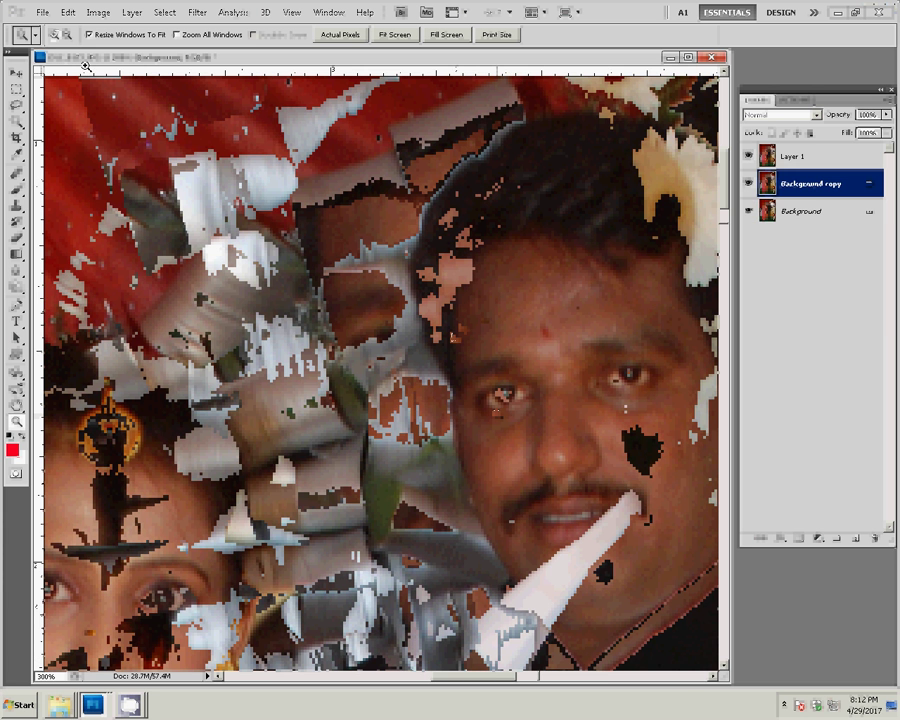
# - Apply the Magic Pro filter with Graininess 99 to the Background copy layer
pyautogui.click(197, 12)
pyautogui.moveTo(243, 303)
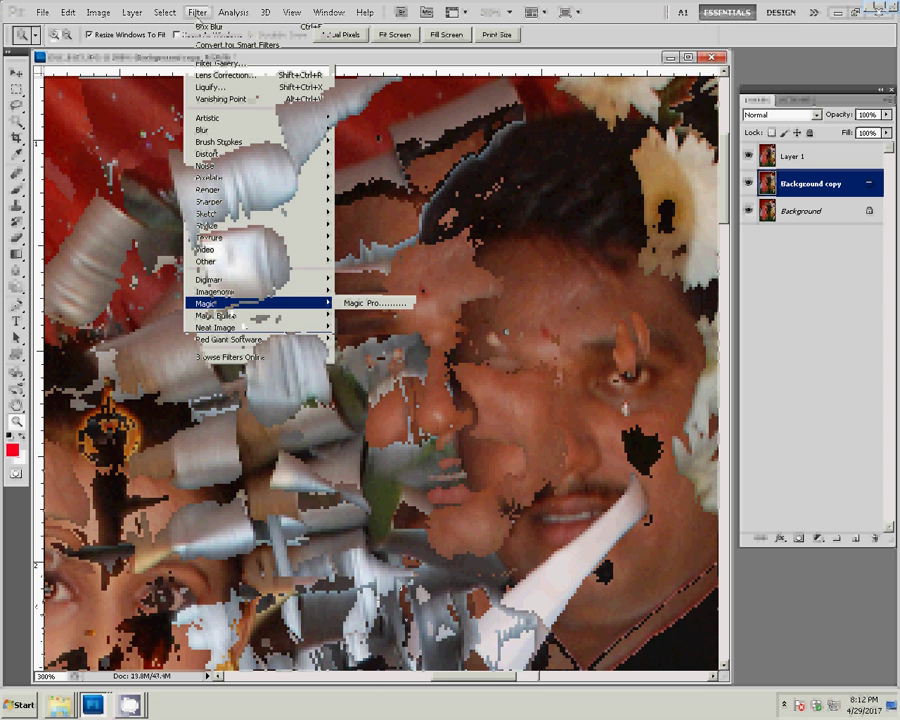
pyautogui.click(372, 303)
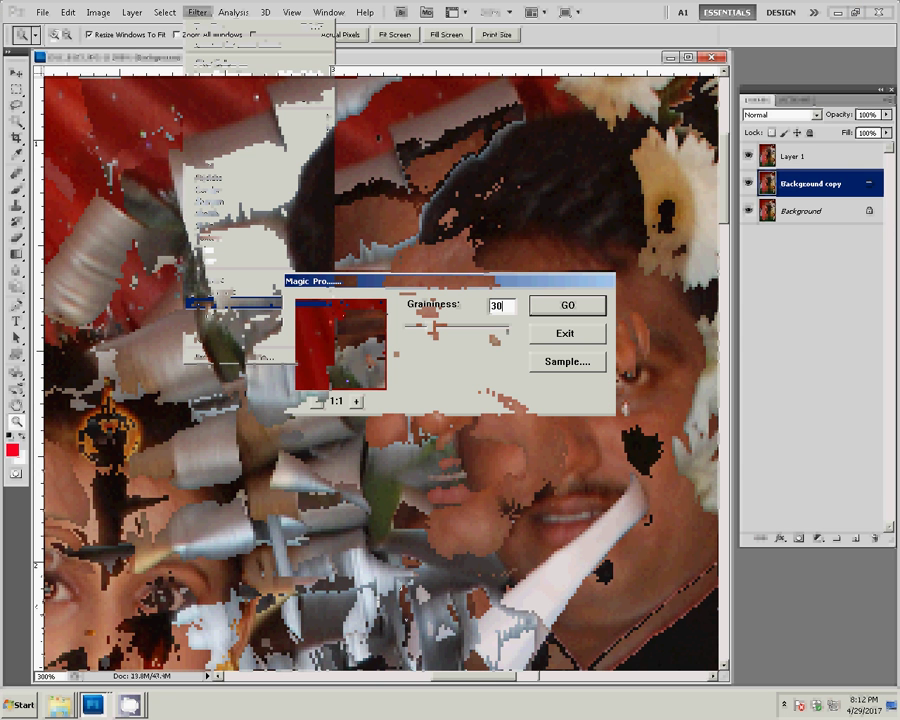
pyautogui.doubleClick(497, 305)
pyautogui.write('99')
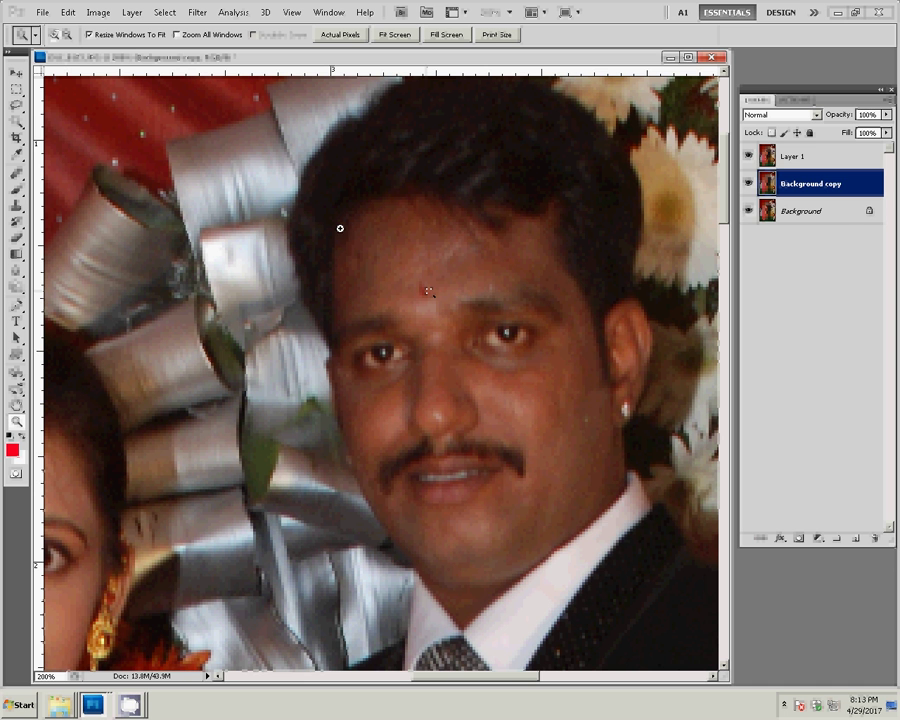
# - Set up the Eraser on Layer 1 at 65% opacity, 57% flow and brush size 80
pyautogui.click(816, 160)
pyautogui.press('e')
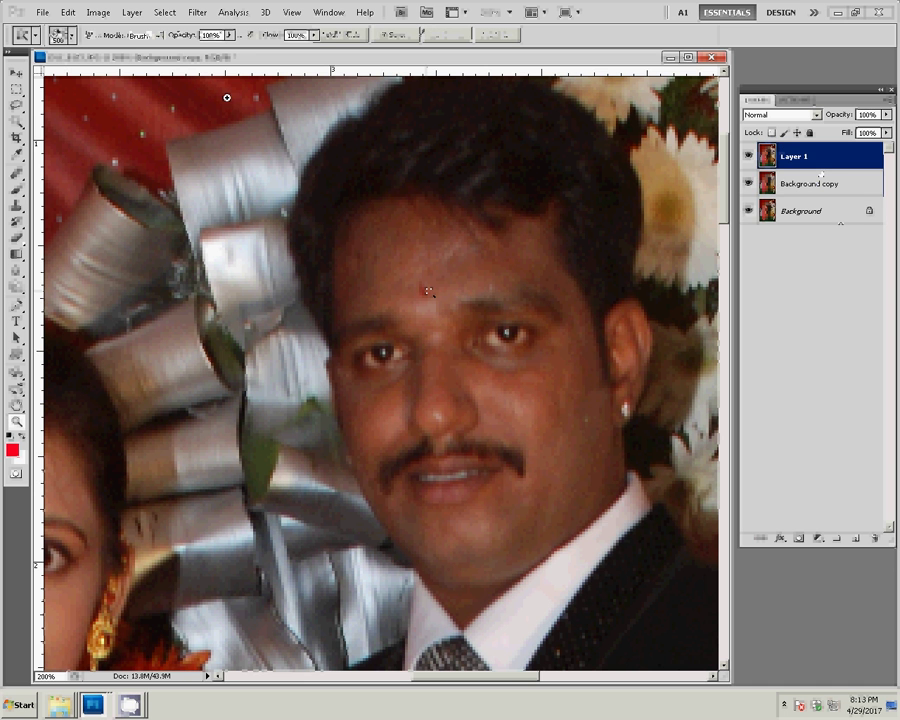
pyautogui.click(229, 35)
pyautogui.moveTo(234, 47); pyautogui.dragTo(207, 47)
pyautogui.click(314, 35)
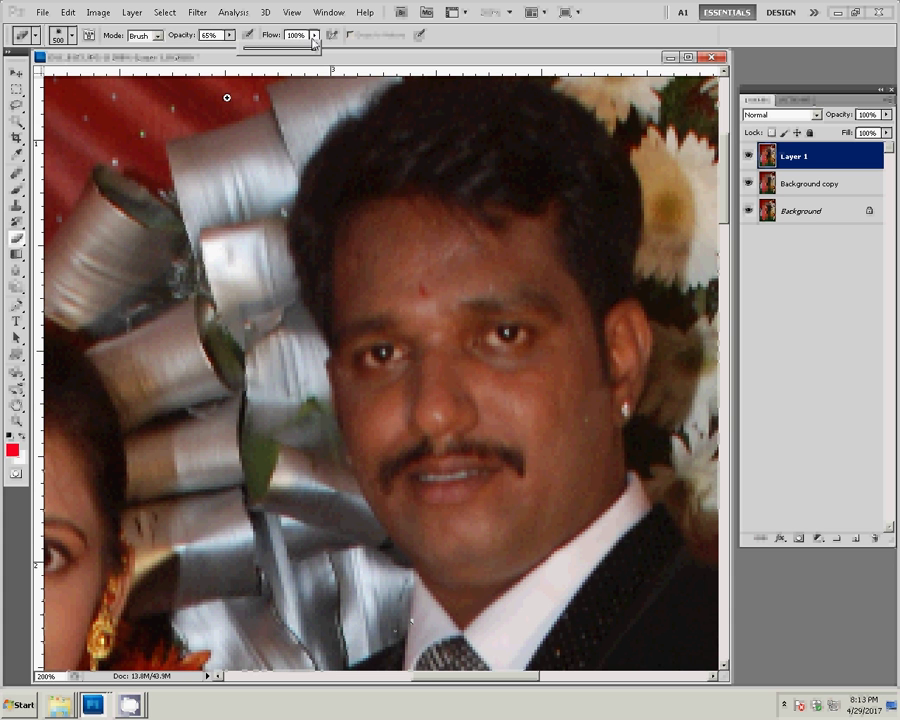
pyautogui.moveTo(312, 48); pyautogui.dragTo(285, 56)
pyautogui.press('[')
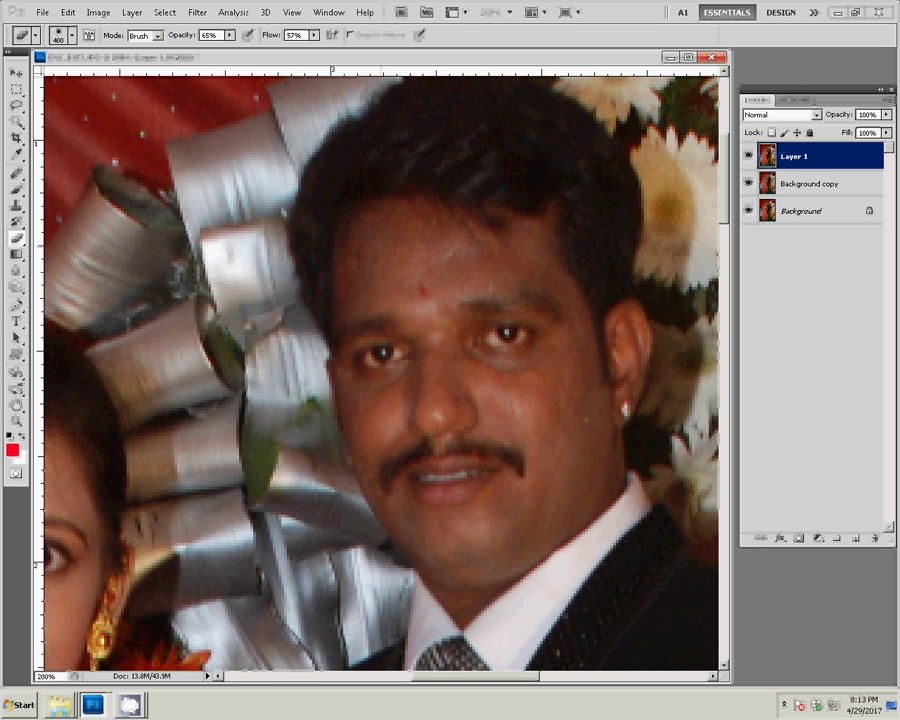
pyautogui.press('[')
pyautogui.press('[')
pyautogui.press('[')
pyautogui.press('[')
pyautogui.press('[')
pyautogui.press('[')
pyautogui.press('[')
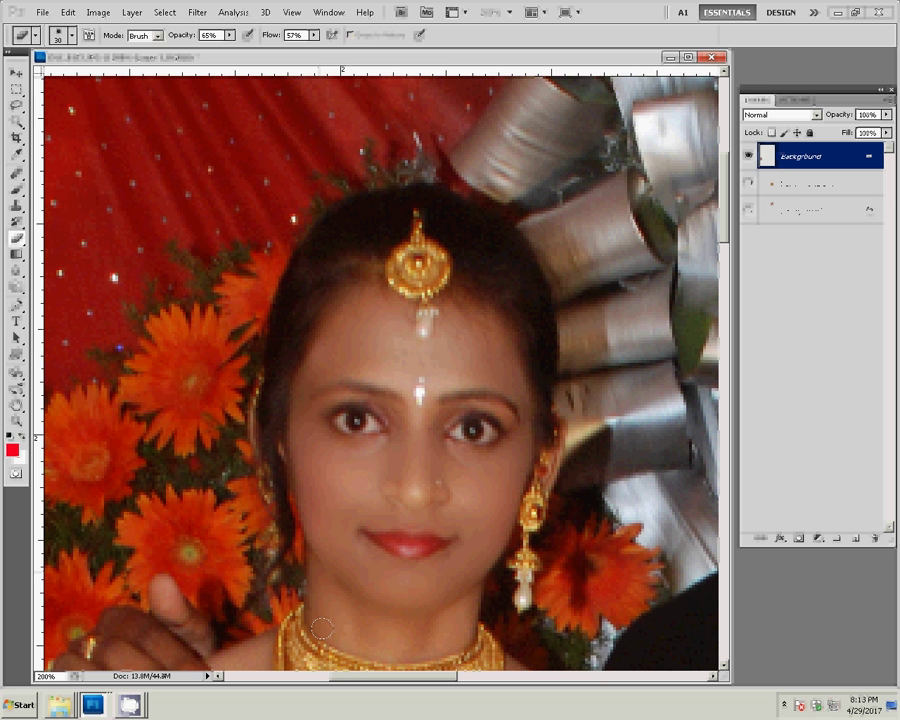
# - Scale the couple photo on Layer 11 to about 135% in the album spread
pyautogui.press('z')
pyautogui.rightClick(404, 433)
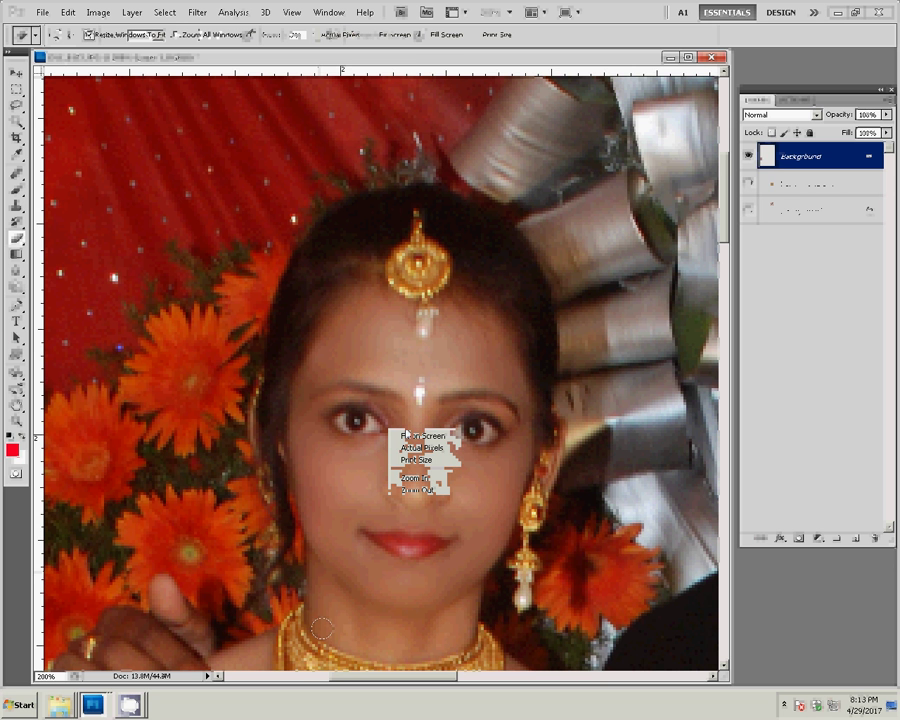
pyautogui.click(410, 436)
pyautogui.press('v')
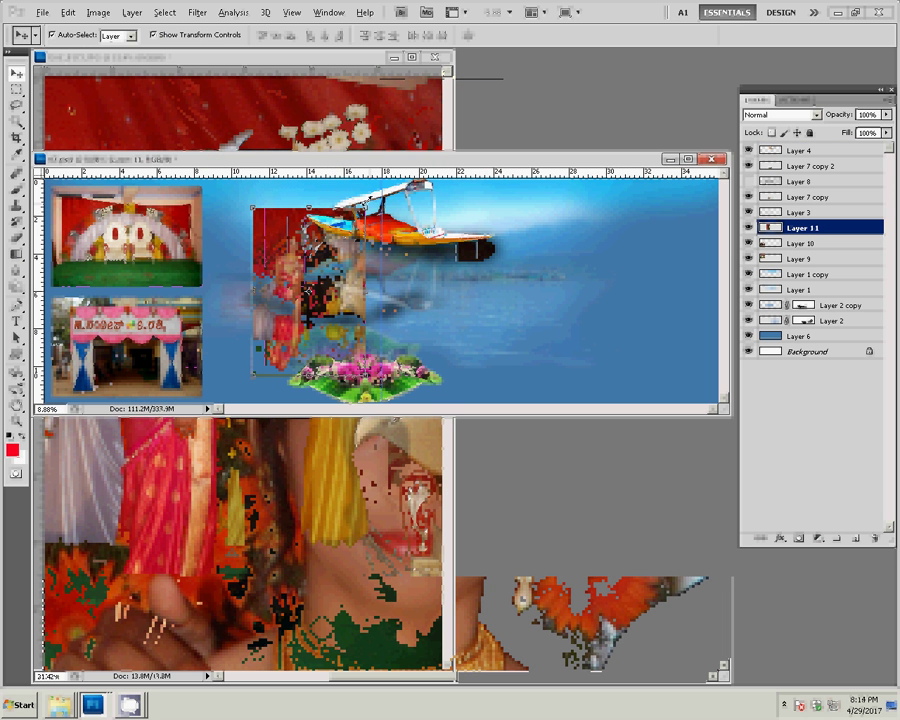
pyautogui.hotkey('ctrl', 't')
pyautogui.moveTo(365, 378); pyautogui.dragTo(383, 400)
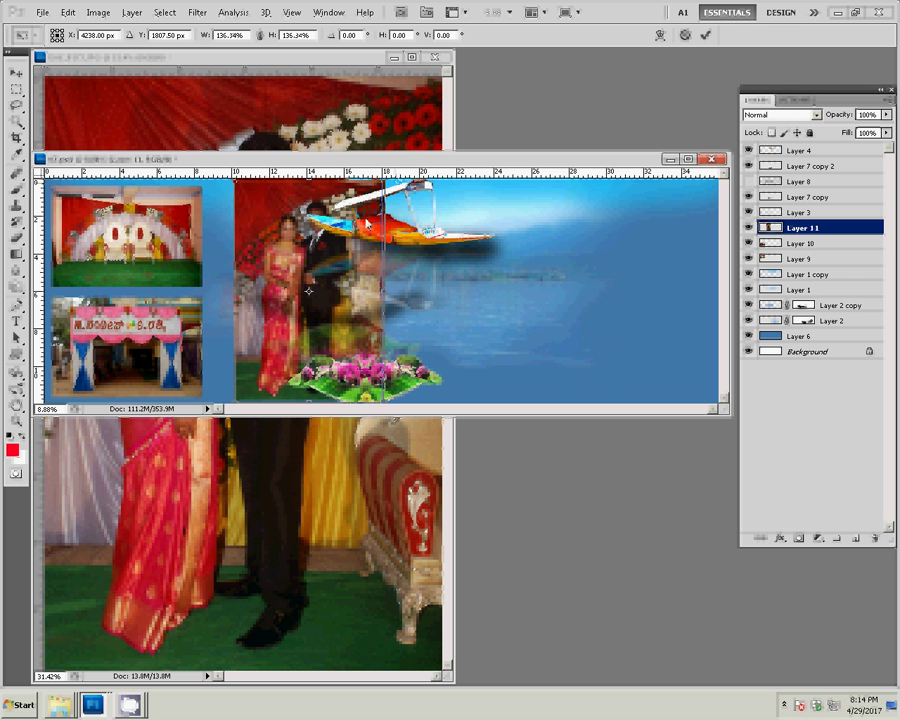
pyautogui.hotkey('alt', '-')
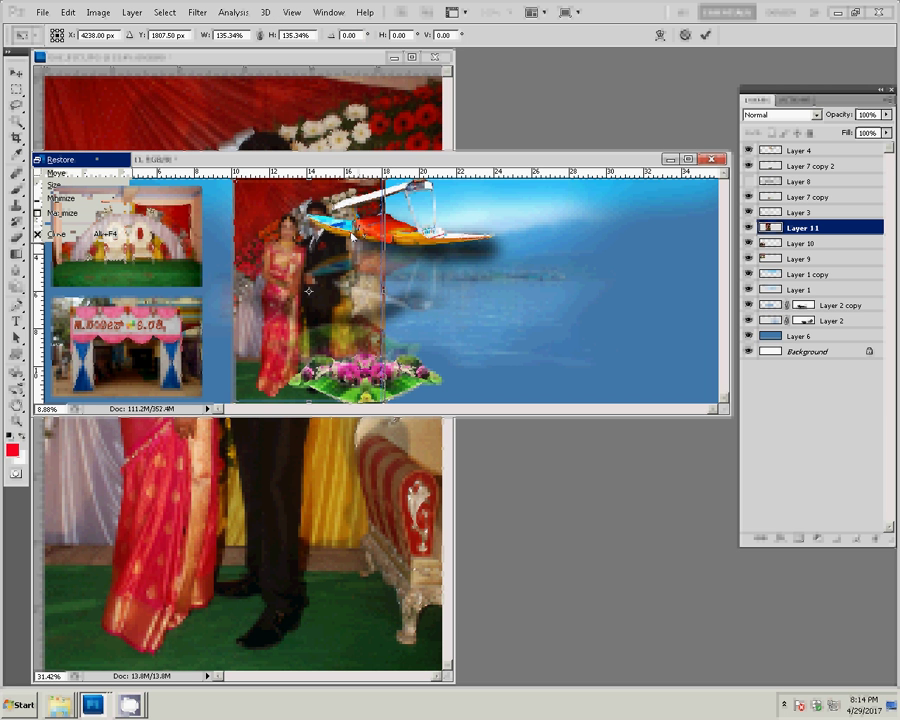
pyautogui.press('Return')
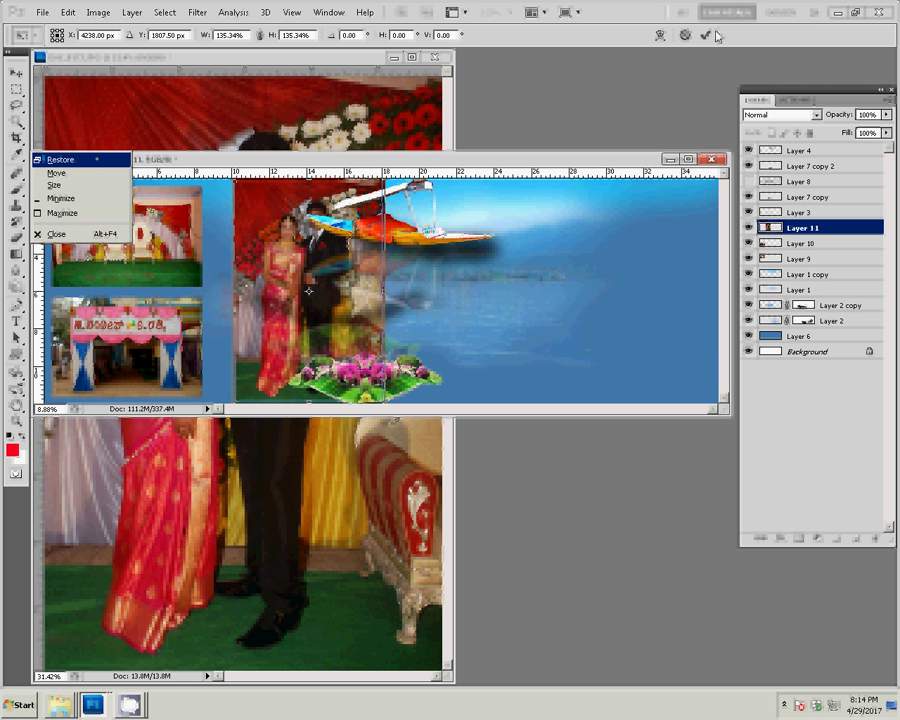
# - Move Layer 11 to the top of the stack and duplicate it
pyautogui.hotkey('ctrl', ']')
pyautogui.hotkey('ctrl', ']')
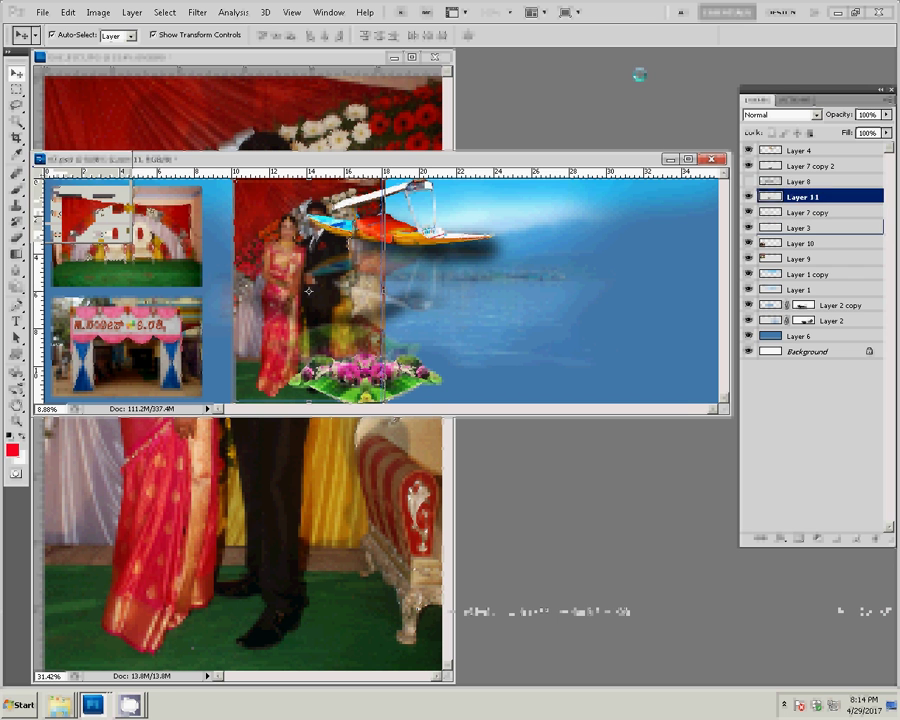
pyautogui.hotkey('ctrl', ']')
pyautogui.hotkey('ctrl', ']')
pyautogui.hotkey('ctrl', ']')
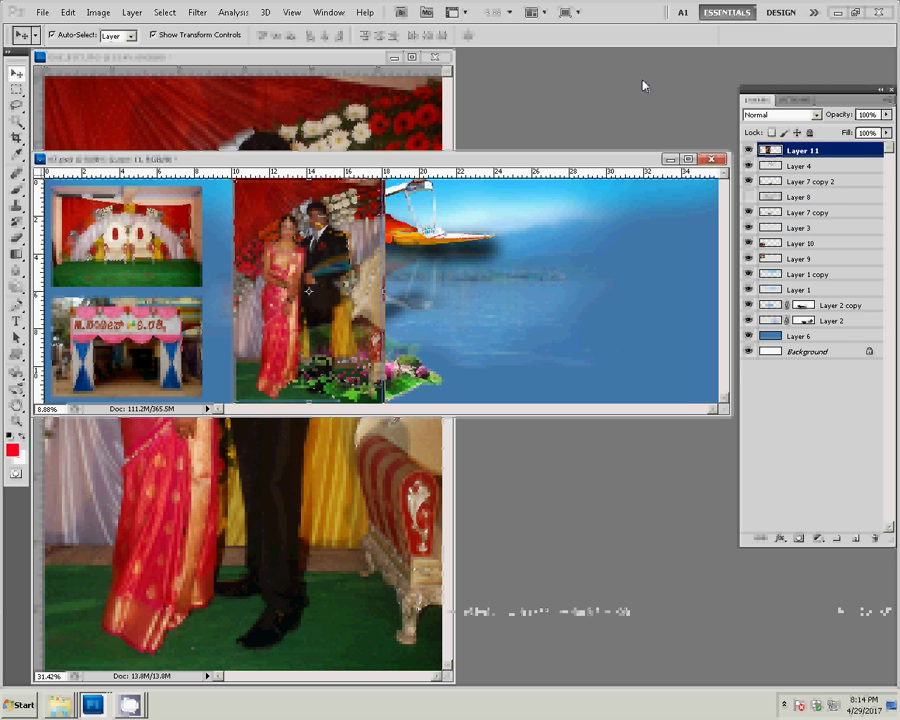
pyautogui.hotkey('ctrl', 'j')
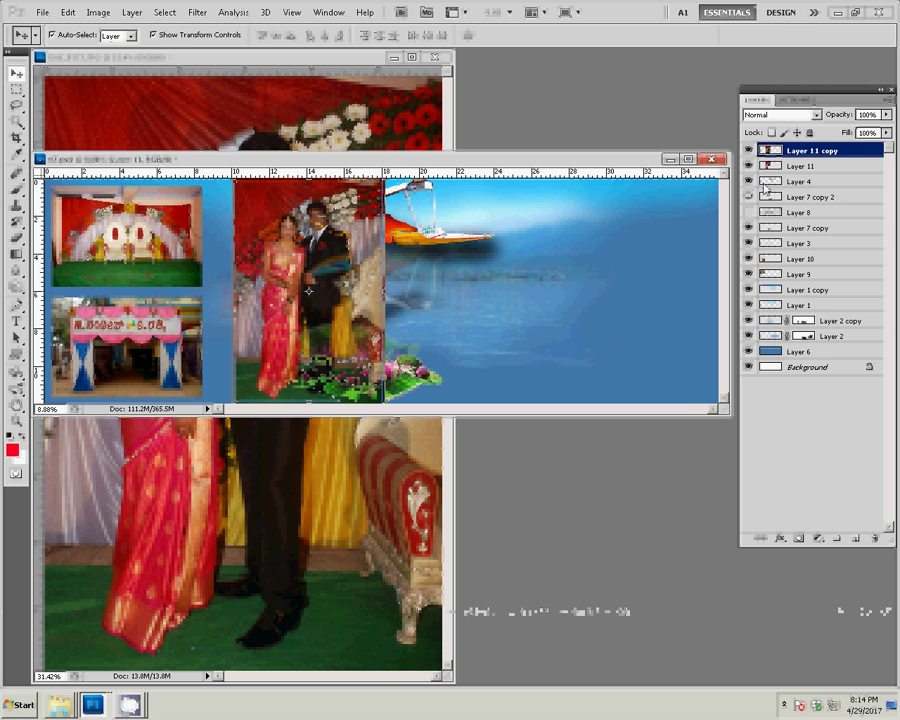
pyautogui.click(790, 166)
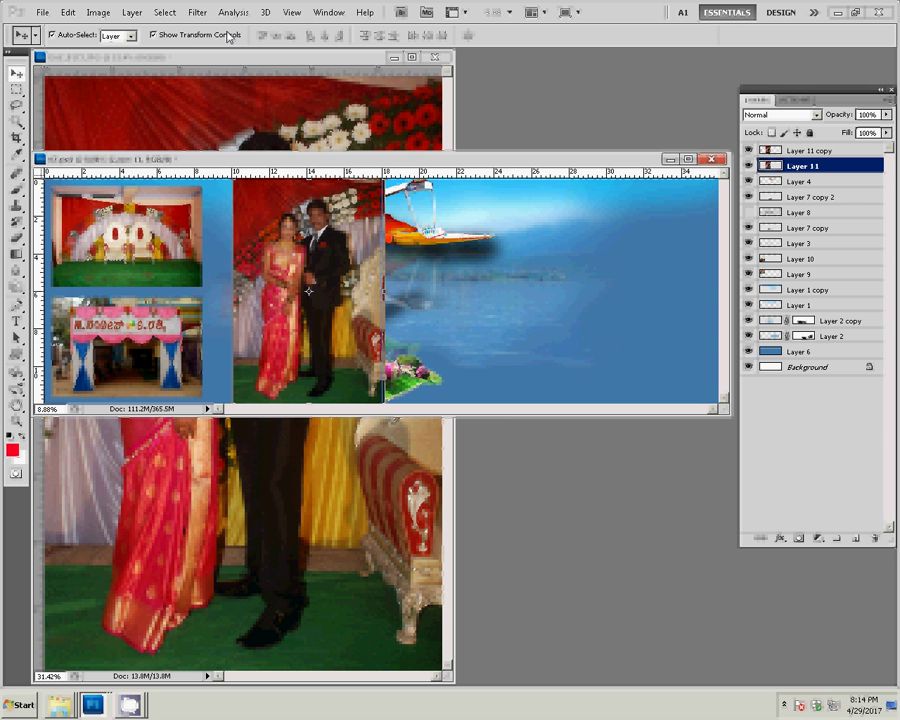
# - Apply a 195-pixel Box Blur to the original Layer 11
pyautogui.click(197, 13)
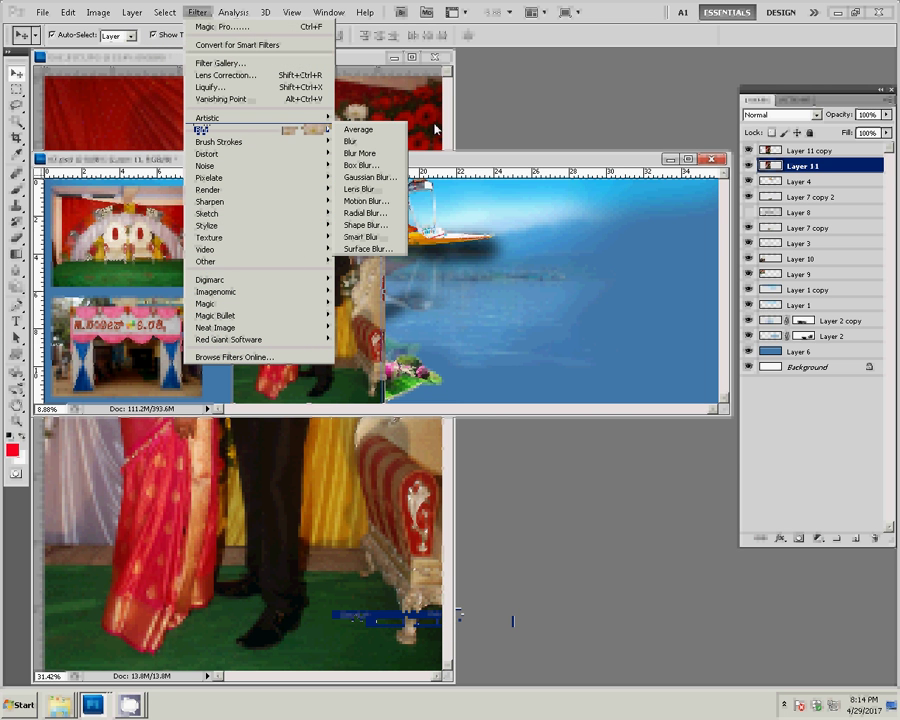
pyautogui.moveTo(259, 130)
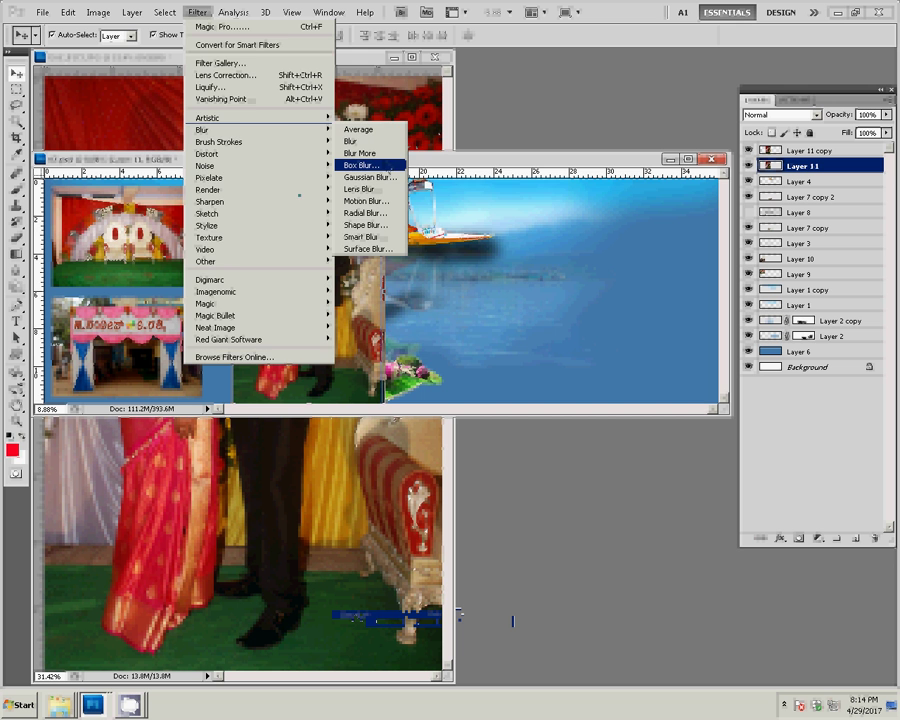
pyautogui.click(391, 166)
pyautogui.click(526, 186)
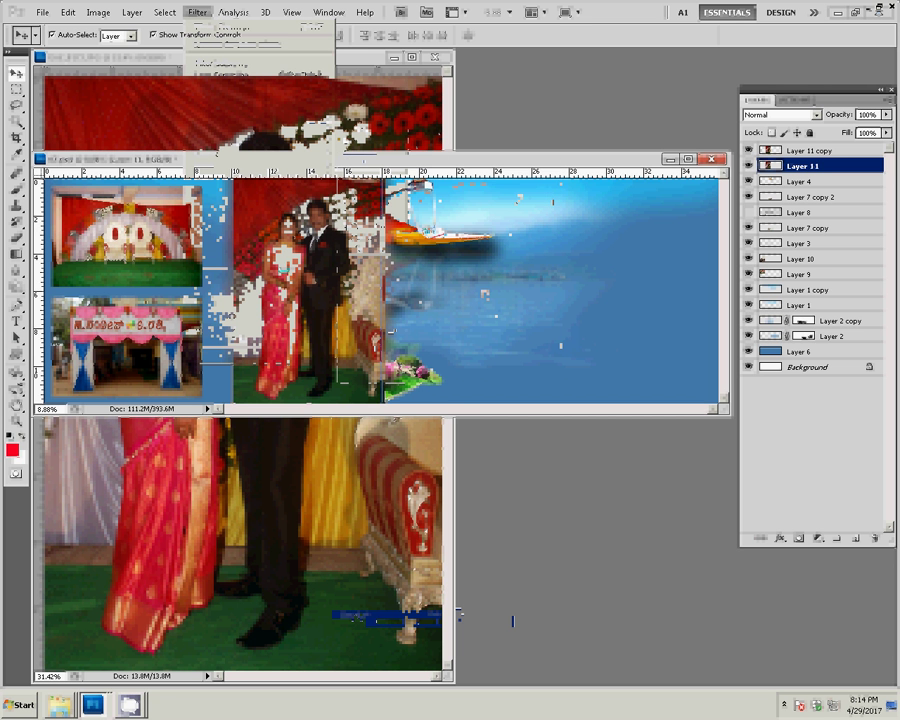
# - Erase the edges of Layer 11 copy with a size-100 eraser at 100% opacity
pyautogui.click(309, 291)
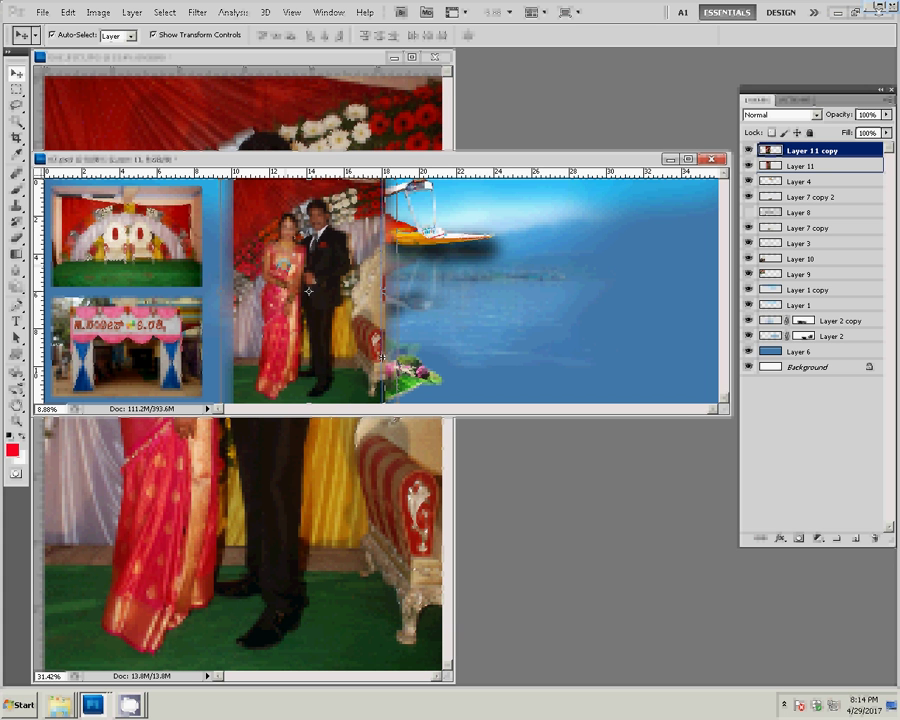
pyautogui.press('e')
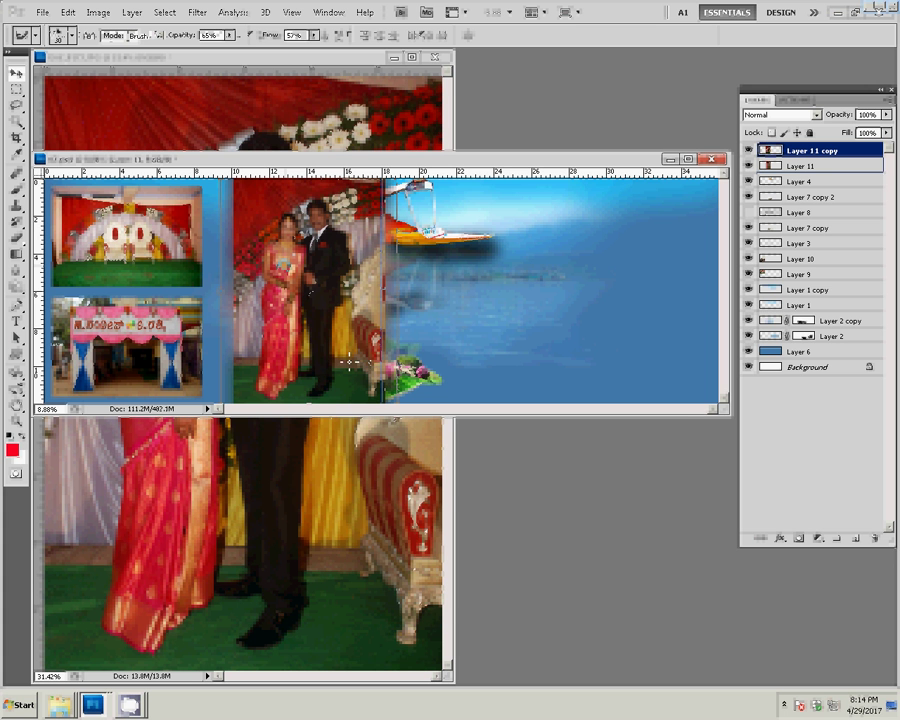
pyautogui.rightClick(362, 334)
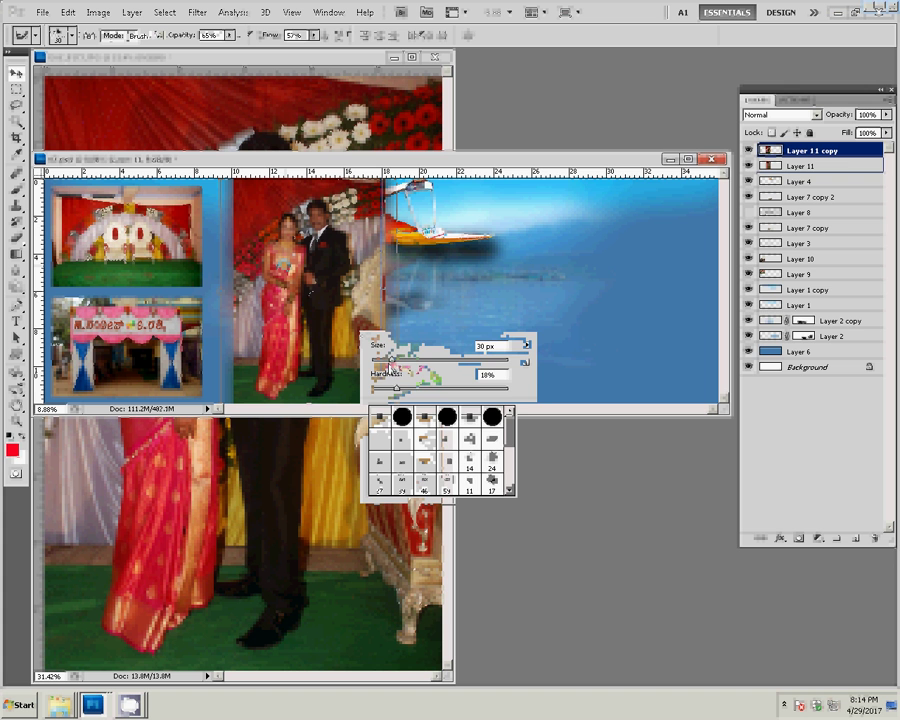
pyautogui.click(345, 340)
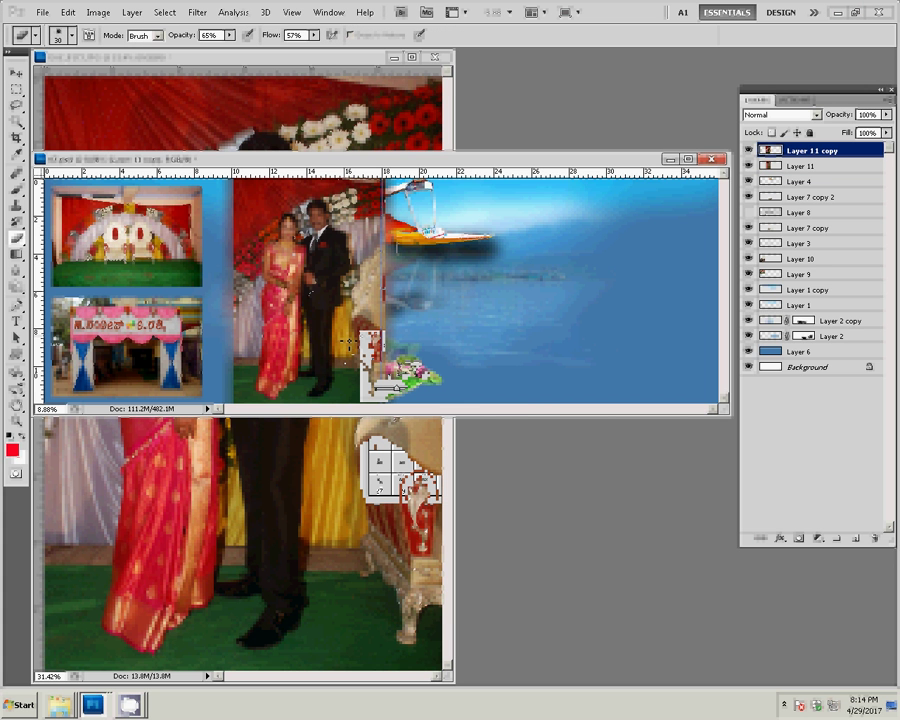
pyautogui.press(']')
pyautogui.press(']')
pyautogui.press(']')
pyautogui.press(']')
pyautogui.press(']')
pyautogui.press(']')
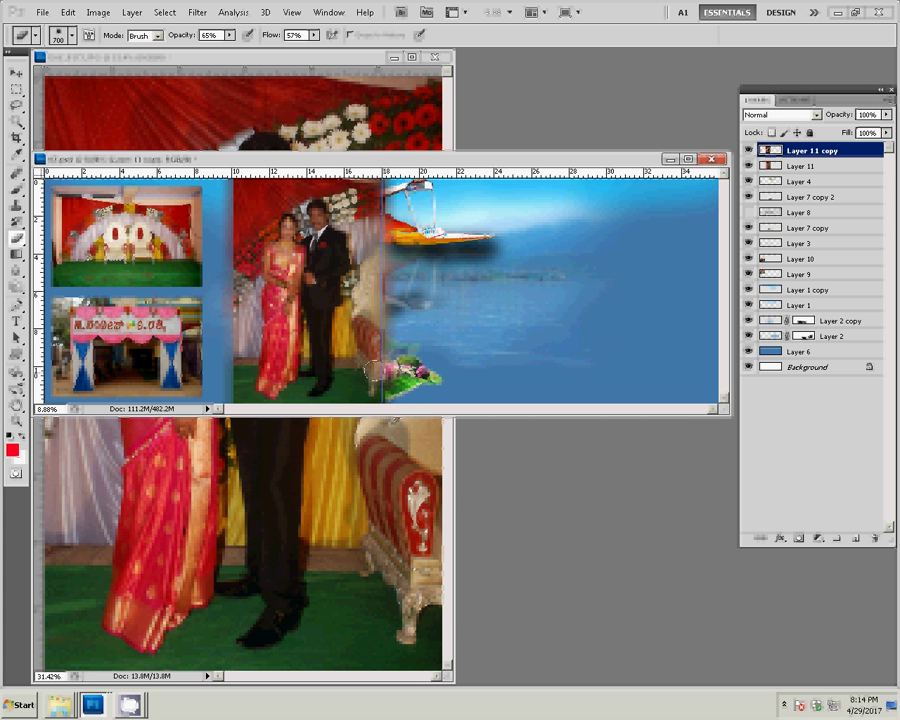
pyautogui.moveTo(229, 35); pyautogui.dragTo(240, 58)
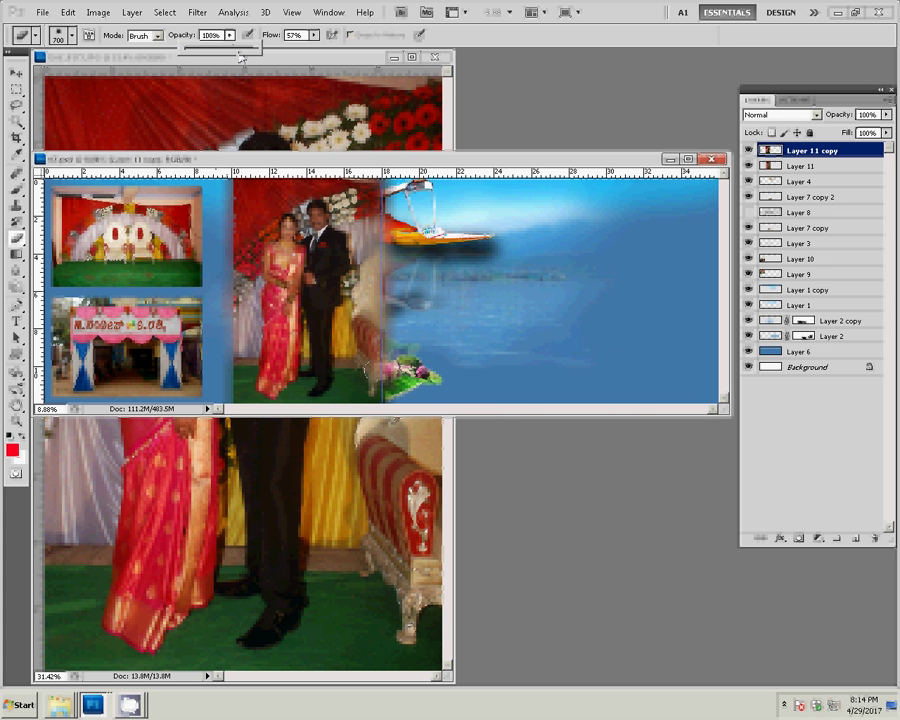
pyautogui.click(216, 165)
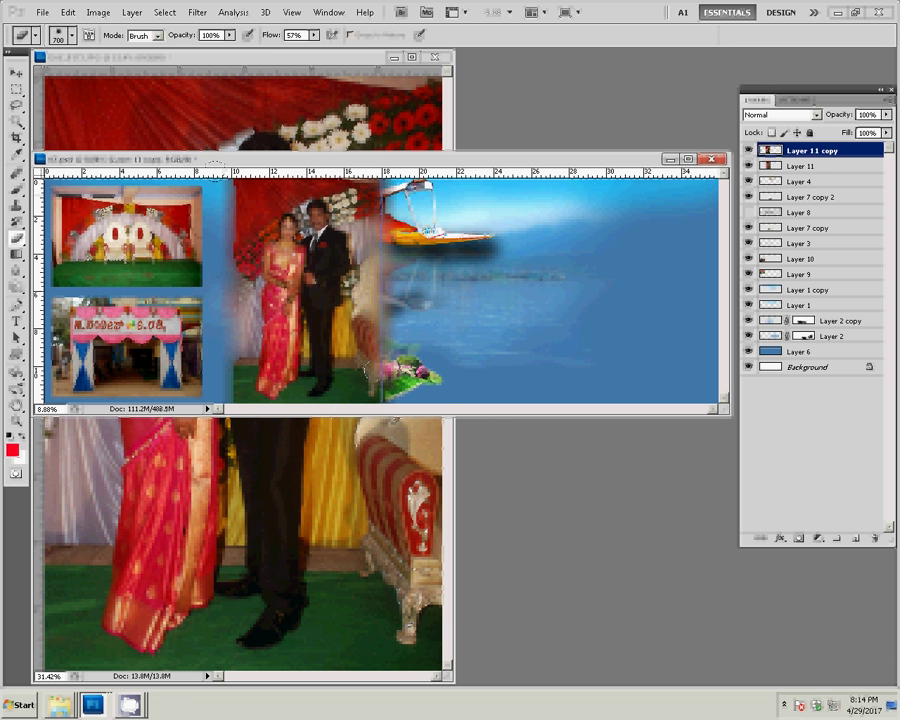
# - Close the original DSC_0172 couple photo document without saving
pyautogui.press('v')
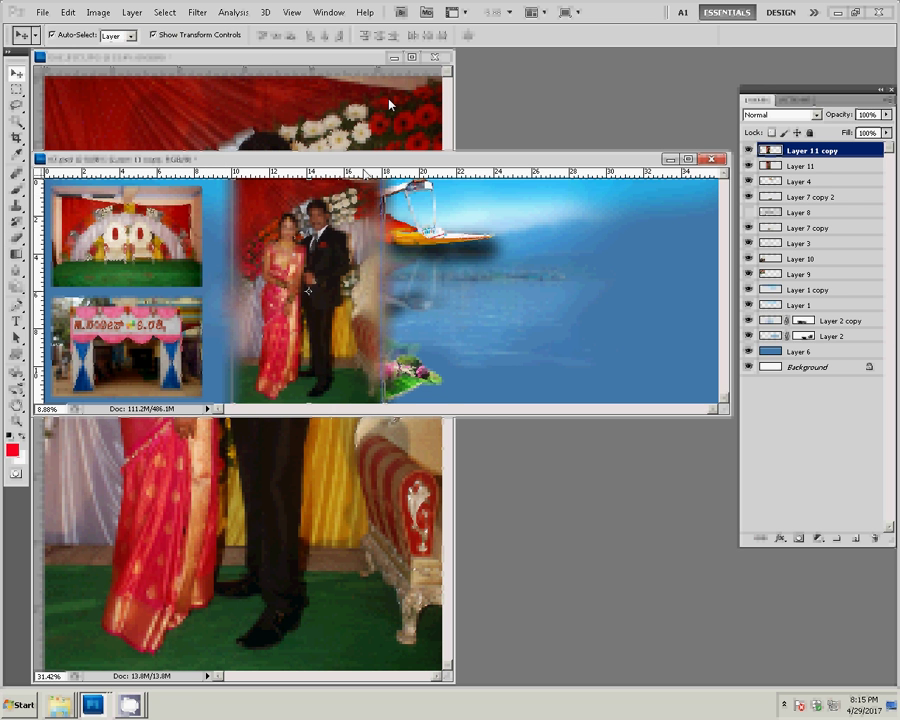
pyautogui.click(437, 58)
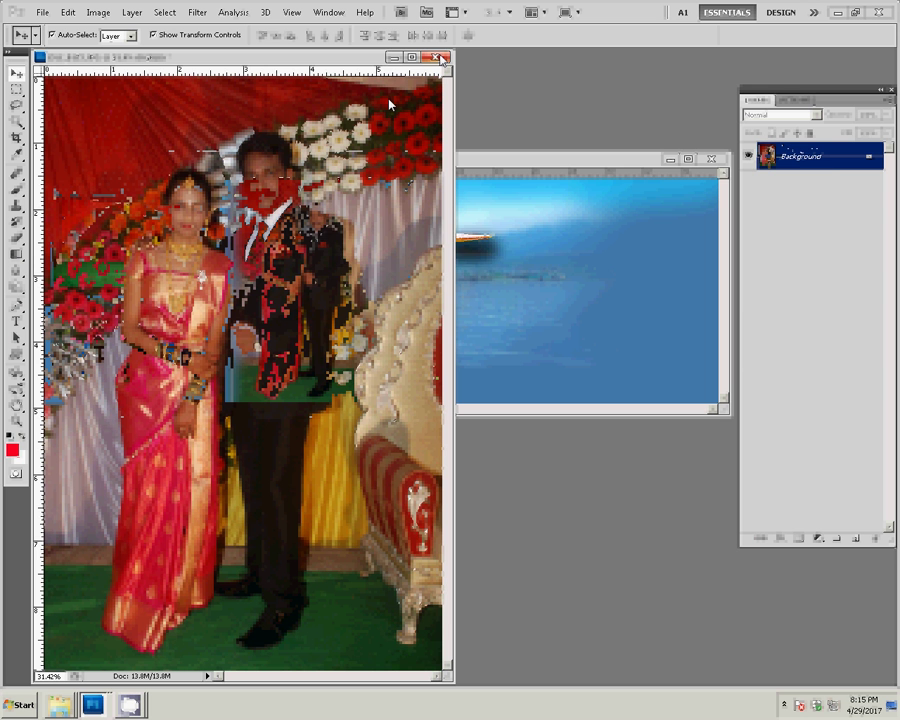
pyautogui.click(437, 58)
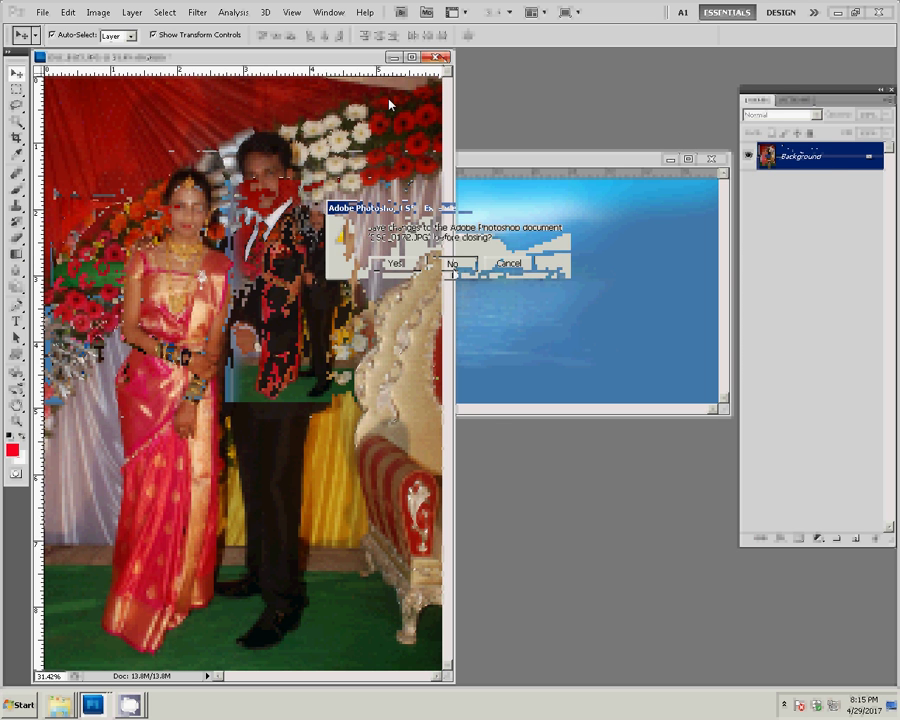
pyautogui.click(452, 265)
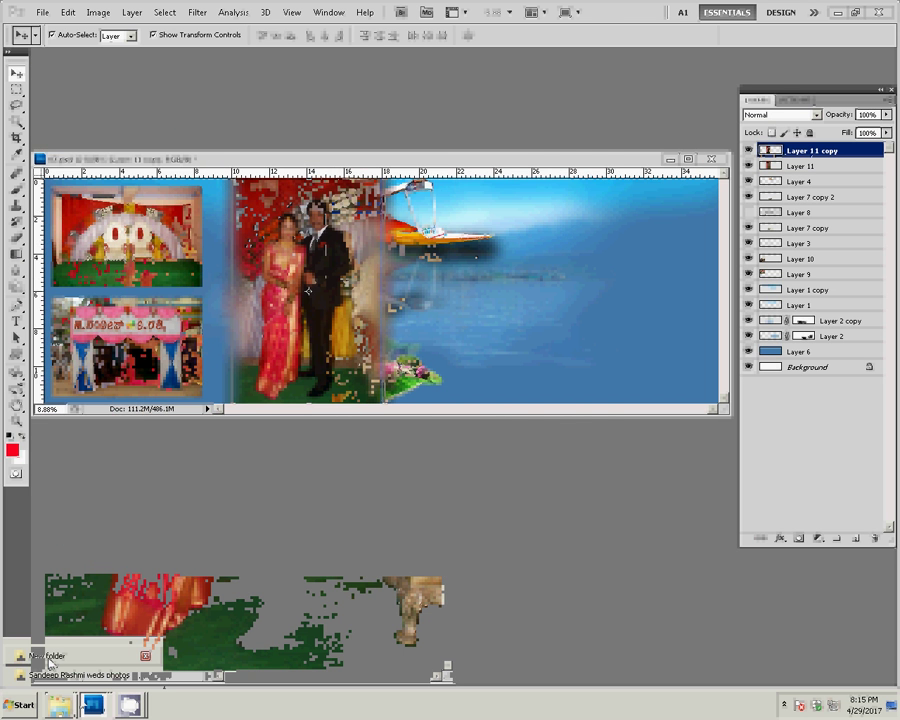
# - Look inside the sss d folder, then return to the wedding photos folder
pyautogui.click(70, 675)
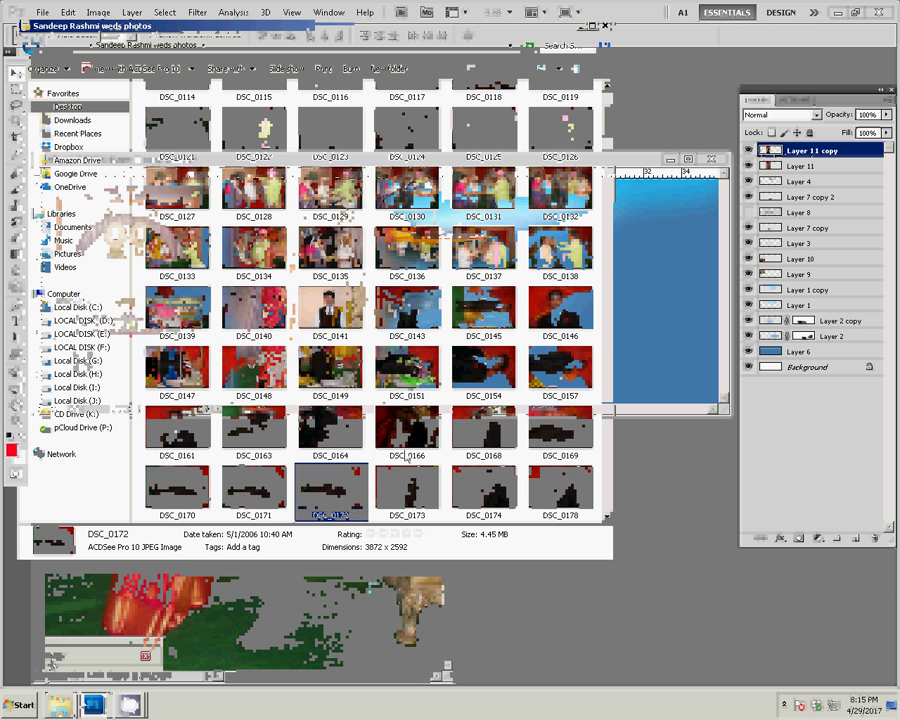
pyautogui.scroll(3, 397, 305)
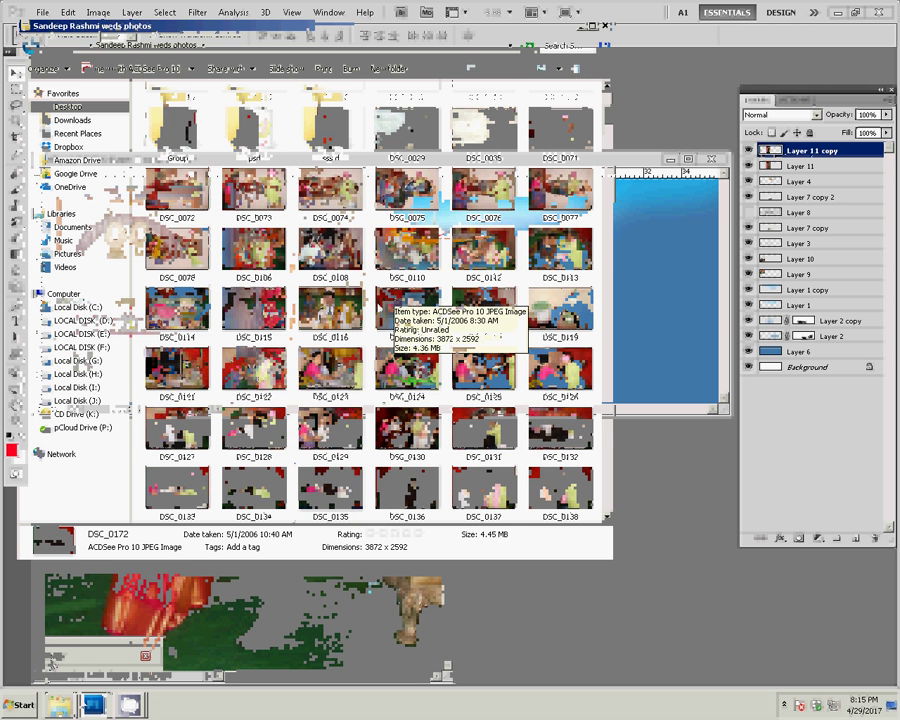
pyautogui.click(325, 152)
pyautogui.doubleClick(324, 152)
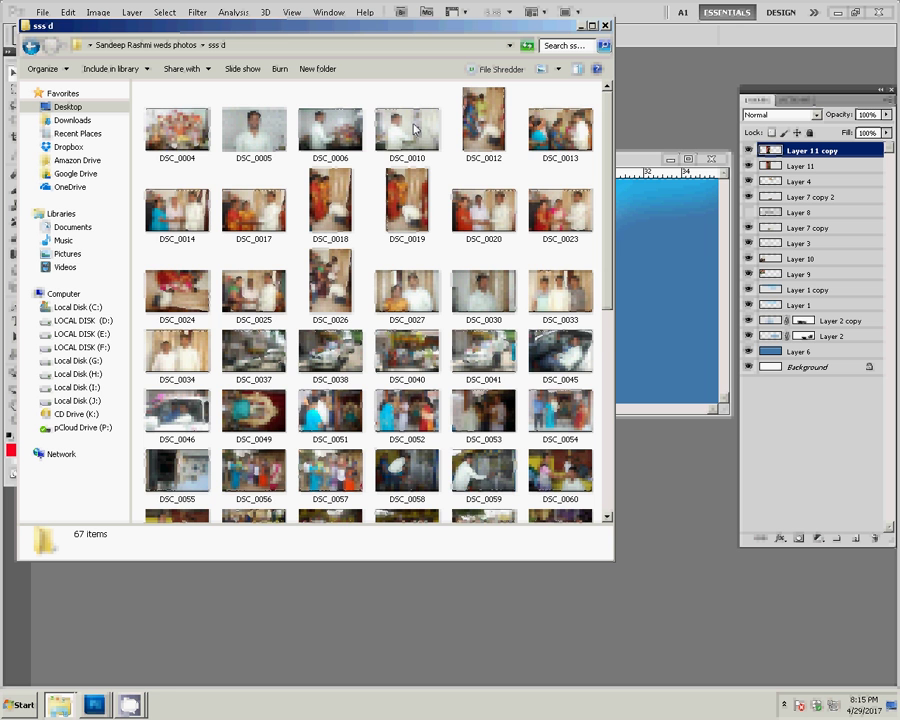
pyautogui.click(30, 46)
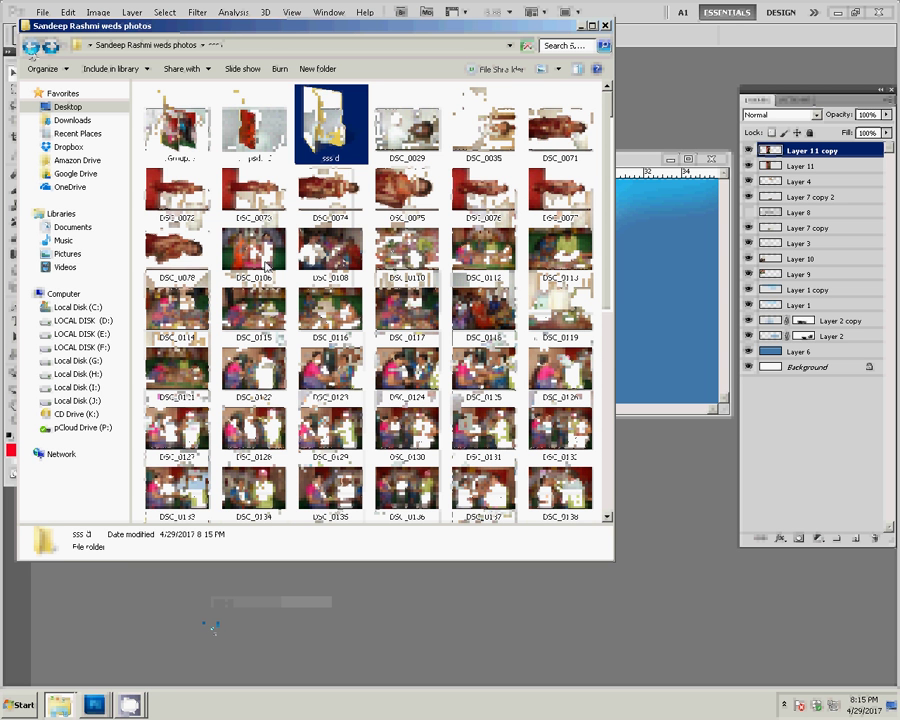
# - Open DSC_0106, DSC_0108, DSC_0110 and DSC_0112 together in Photoshop
pyautogui.click(265, 263)
pyautogui.keyDown('ctrl'); pyautogui.click(336, 262); pyautogui.keyUp('ctrl')
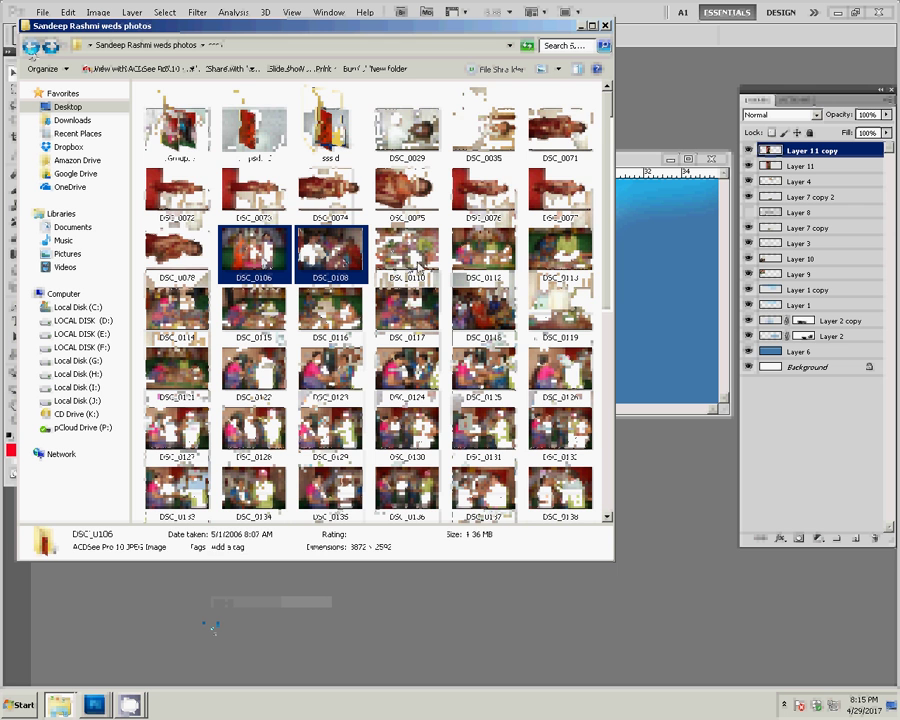
pyautogui.keyDown('ctrl'); pyautogui.click(417, 265); pyautogui.keyUp('ctrl')
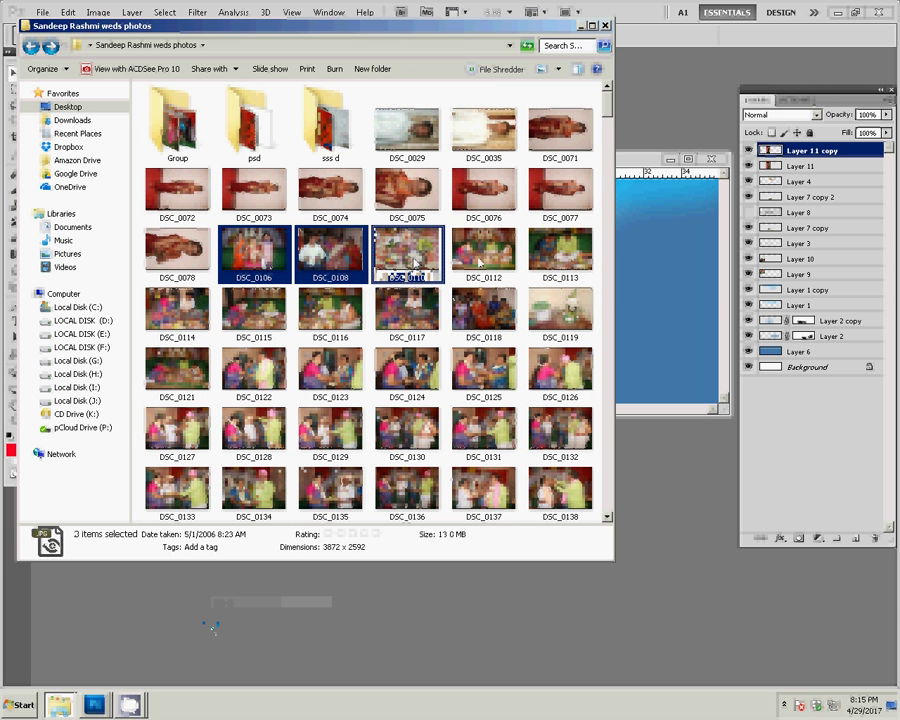
pyautogui.keyDown('ctrl'); pyautogui.click(480, 262); pyautogui.keyUp('ctrl')
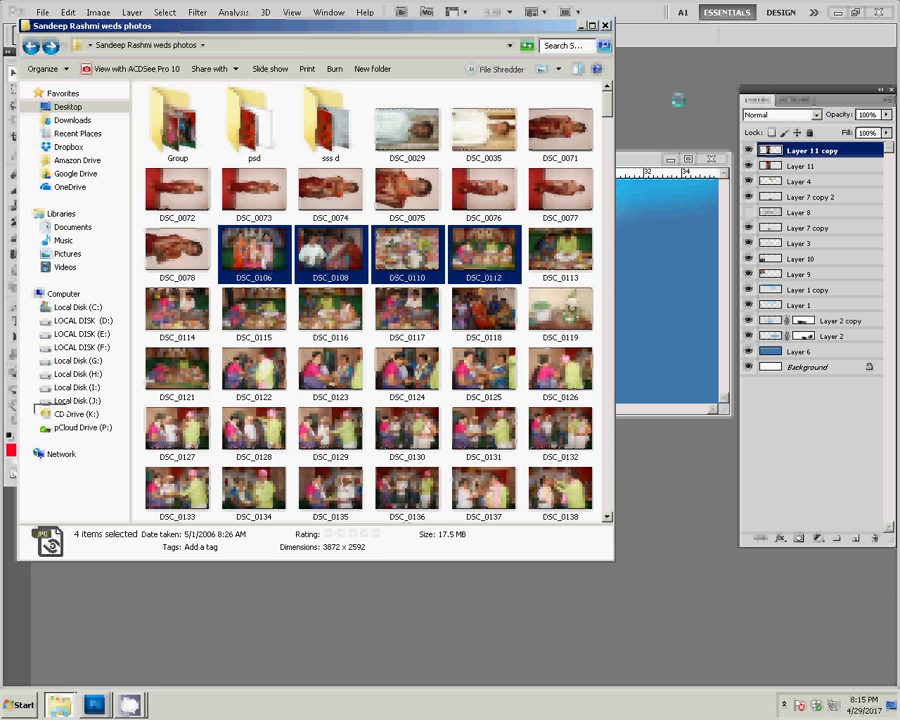
pyautogui.moveTo(35, 405); pyautogui.dragTo(45, 430)
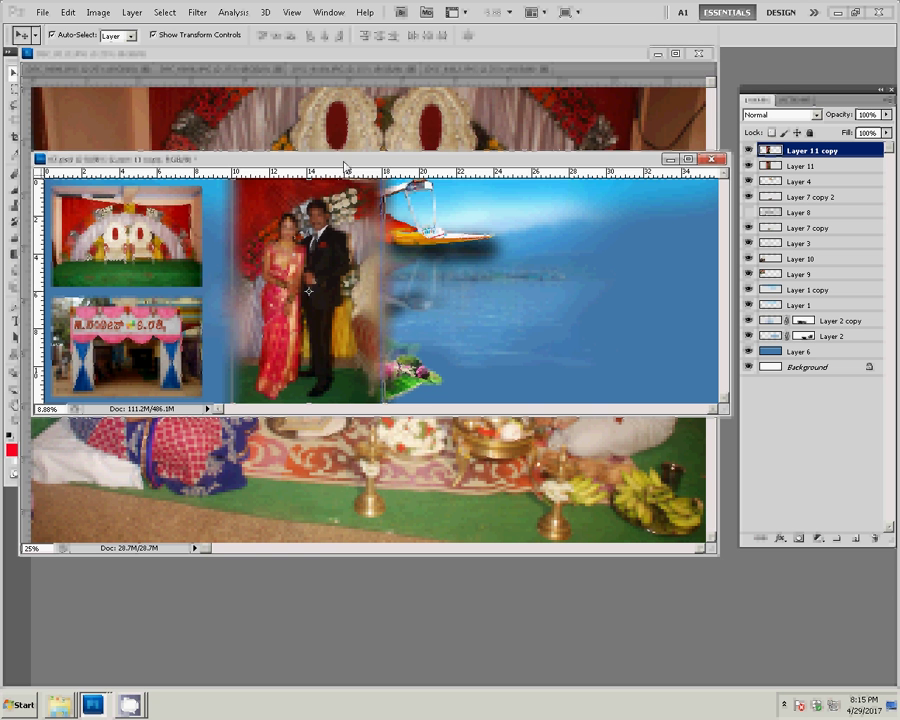
# - Resize photo DSC_0112 to 8 inches wide
pyautogui.moveTo(344, 166)
pyautogui.mouseDown()
pyautogui.moveTo(371, 72)
pyautogui.moveTo(479, 22)
pyautogui.mouseUp()
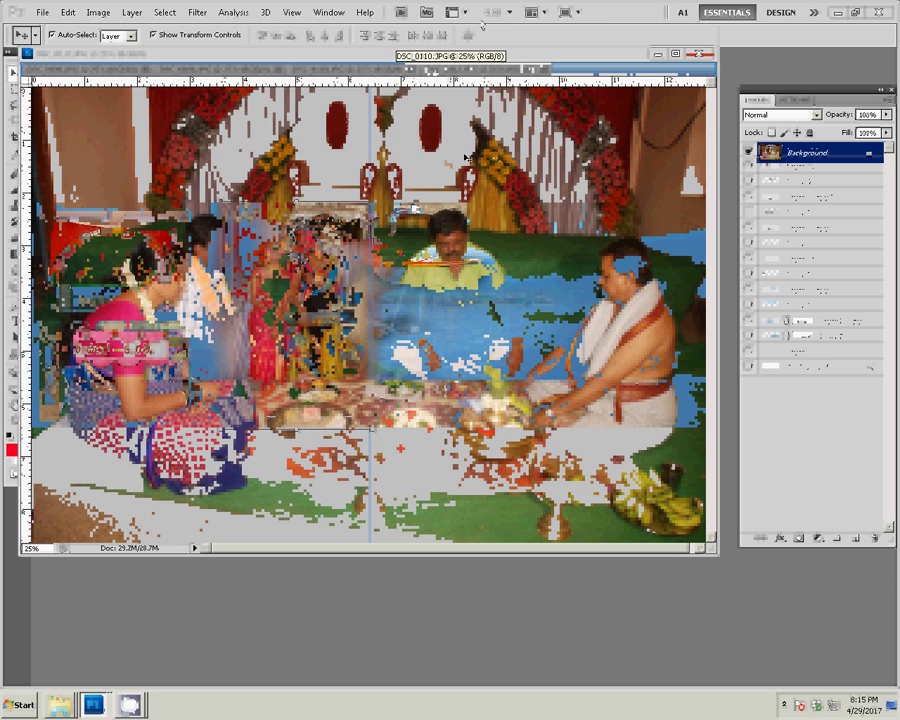
pyautogui.hotkey('ctrl', 'alt', 'i')
pyautogui.doubleClick(358, 246)
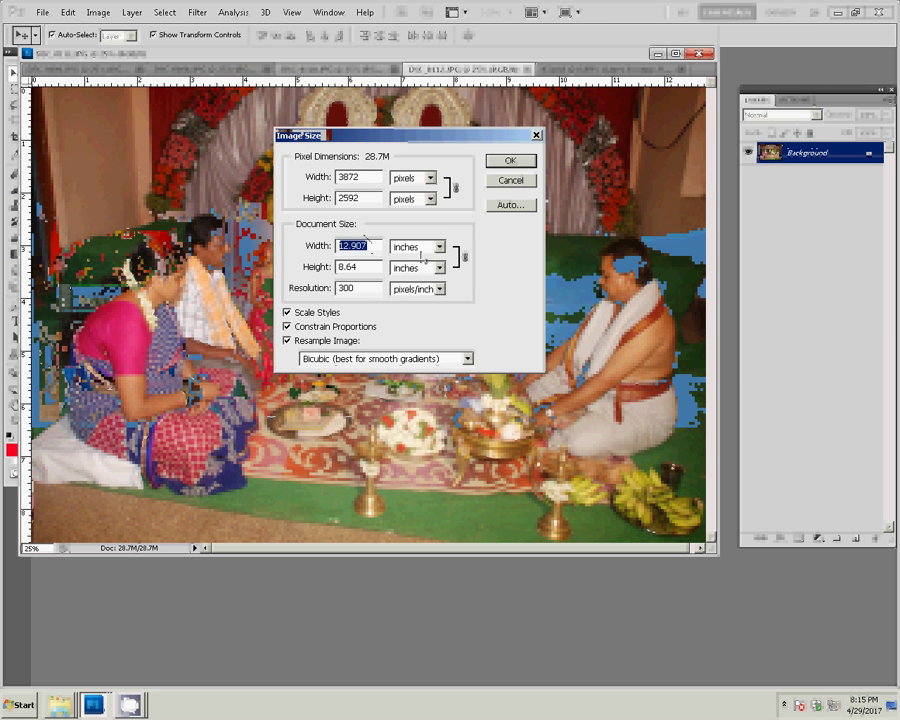
pyautogui.write('8')
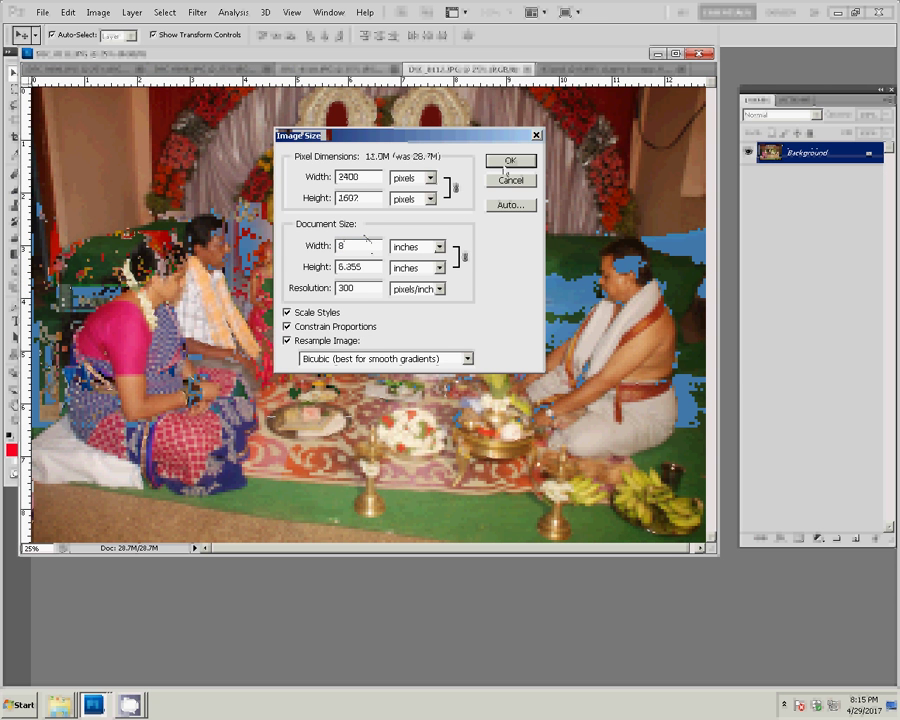
pyautogui.click(505, 165)
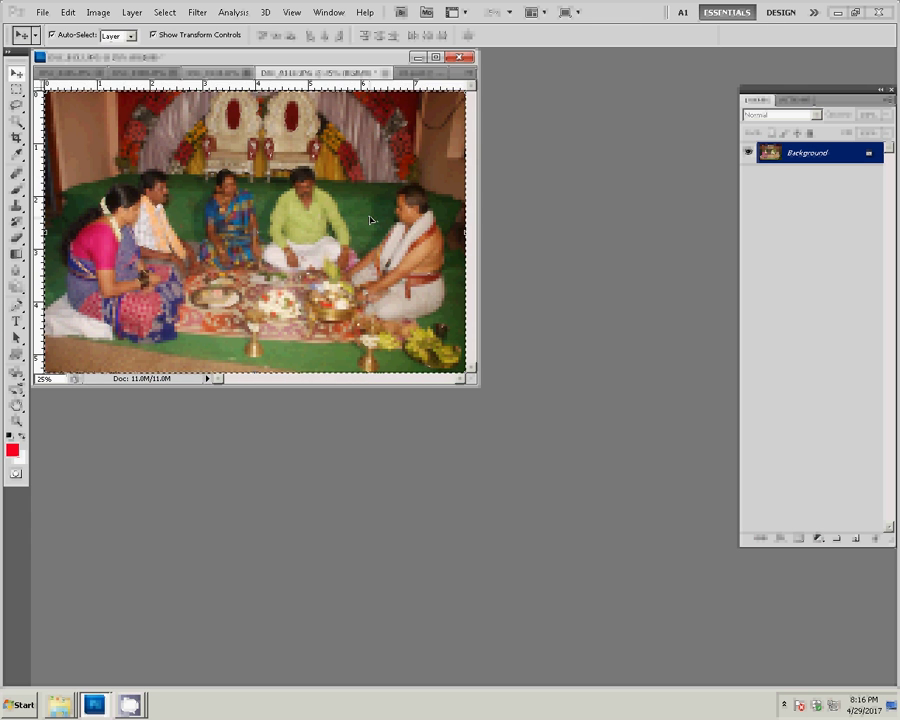
# - Cut the resized image, close DSC_0112 without saving, and fit the album on screen
pyautogui.press('Delete')
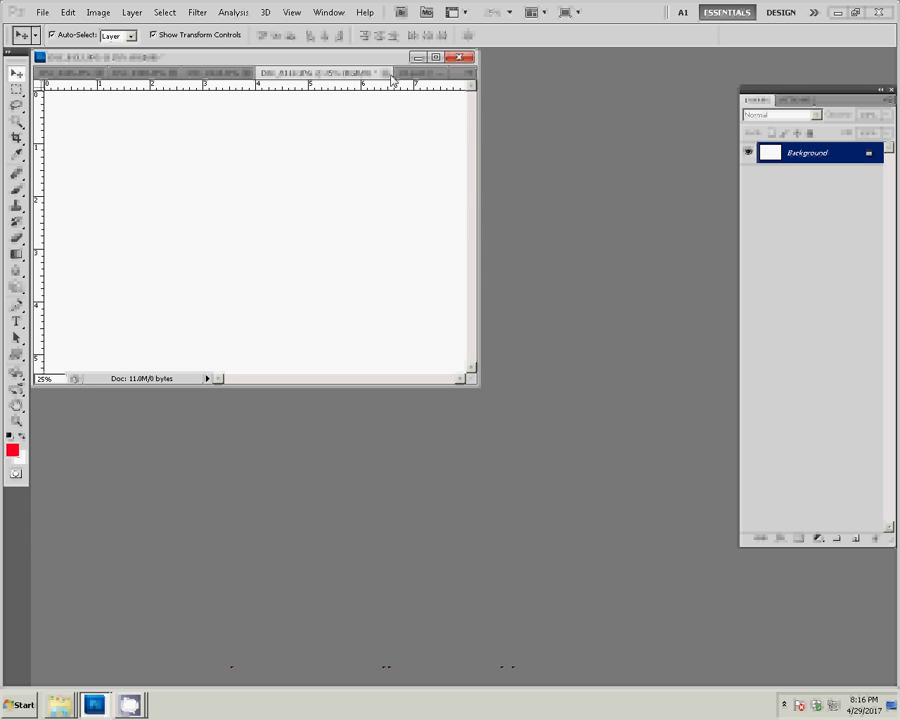
pyautogui.click(388, 74)
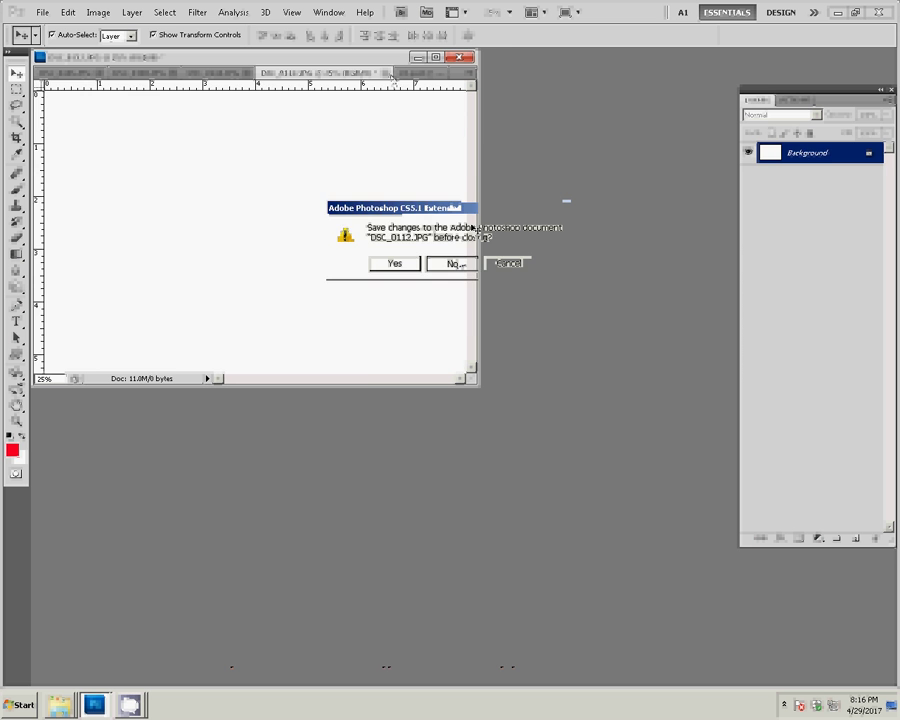
pyautogui.click(455, 263)
pyautogui.rightClick(301, 245)
pyautogui.click(306, 247)
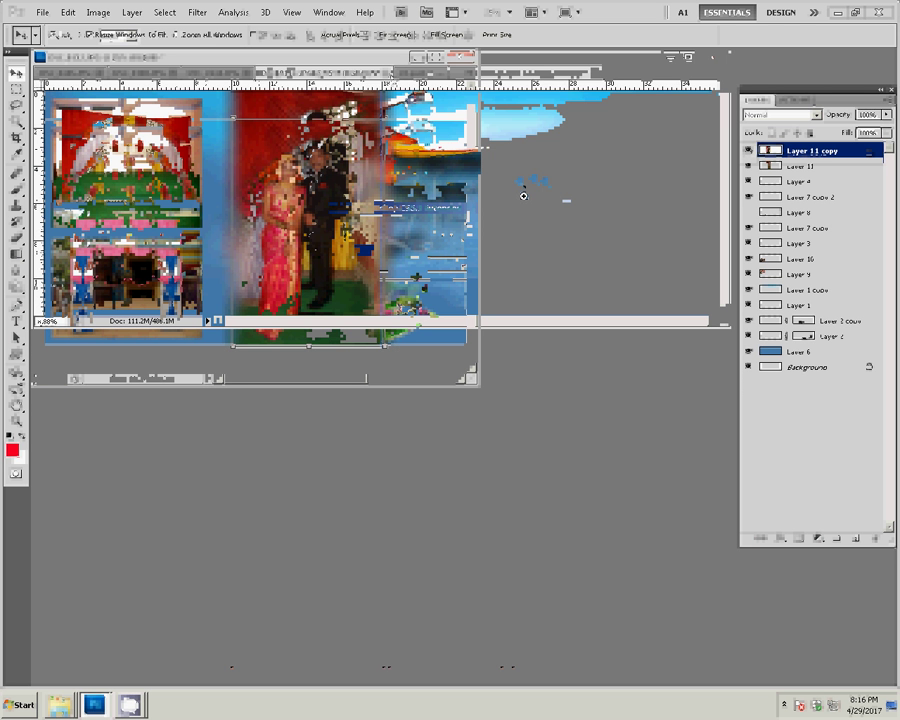
# - Paste the ritual photo into the album as Layer 12 and move it right over the lake
pyautogui.hotkey('ctrl', 'v')
pyautogui.press('v')
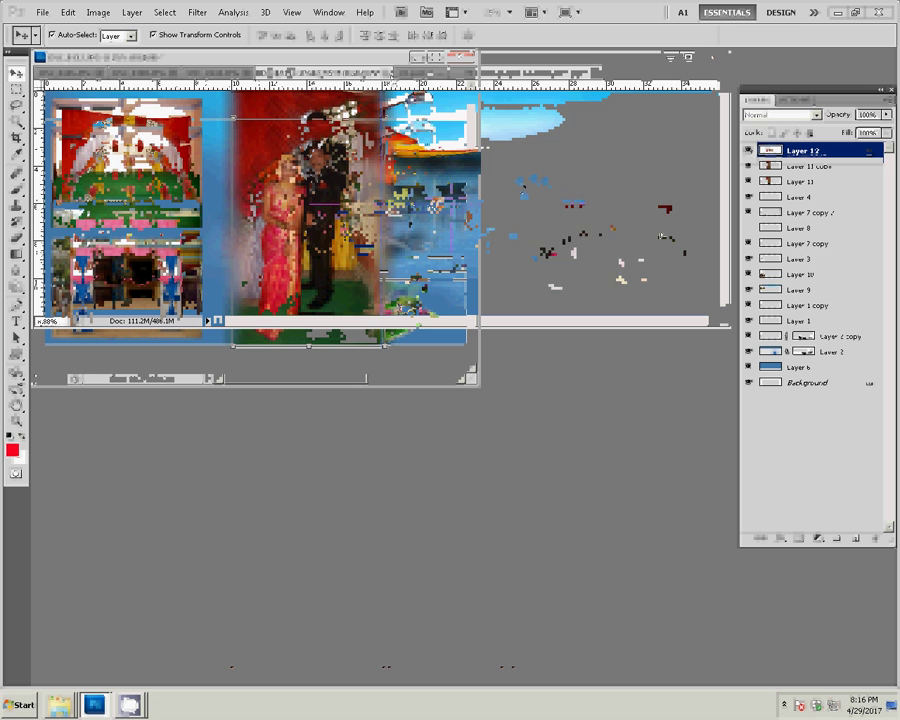
pyautogui.moveTo(662, 237); pyautogui.dragTo(683, 234)
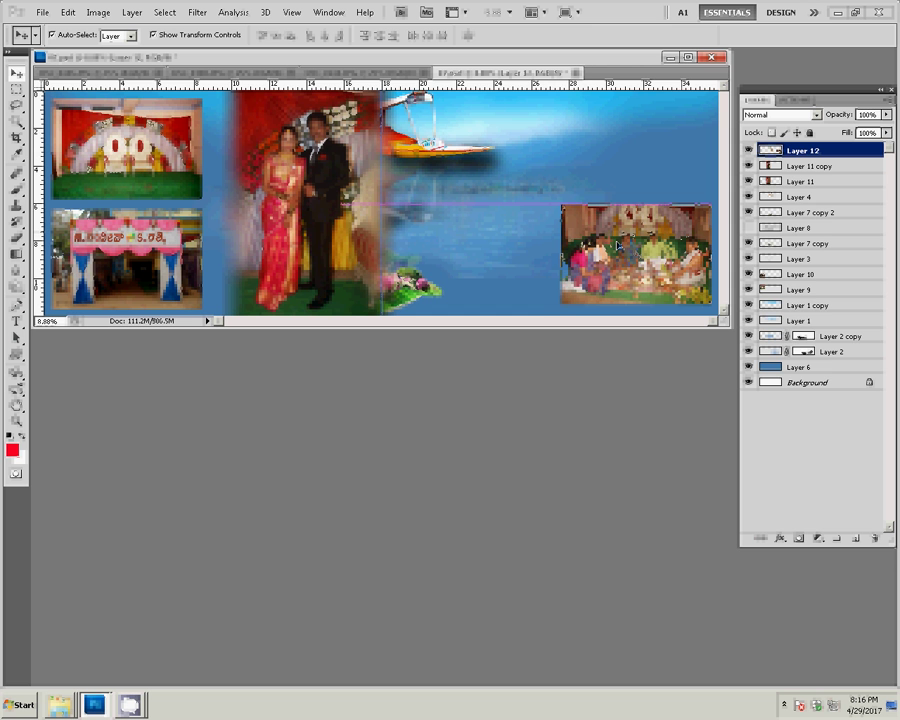
pyautogui.moveTo(618, 245); pyautogui.dragTo(621, 247)
# - Switch to the next ceremony photo and resize it to 8 inches wide
pyautogui.click(355, 75)
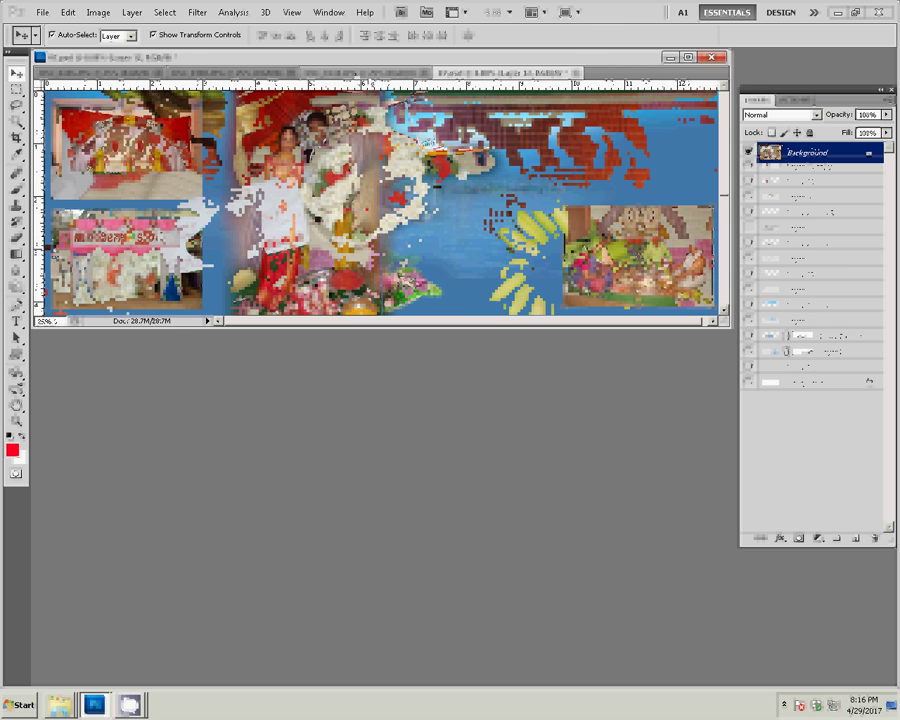
pyautogui.hotkey('ctrl', 'alt', 'i')
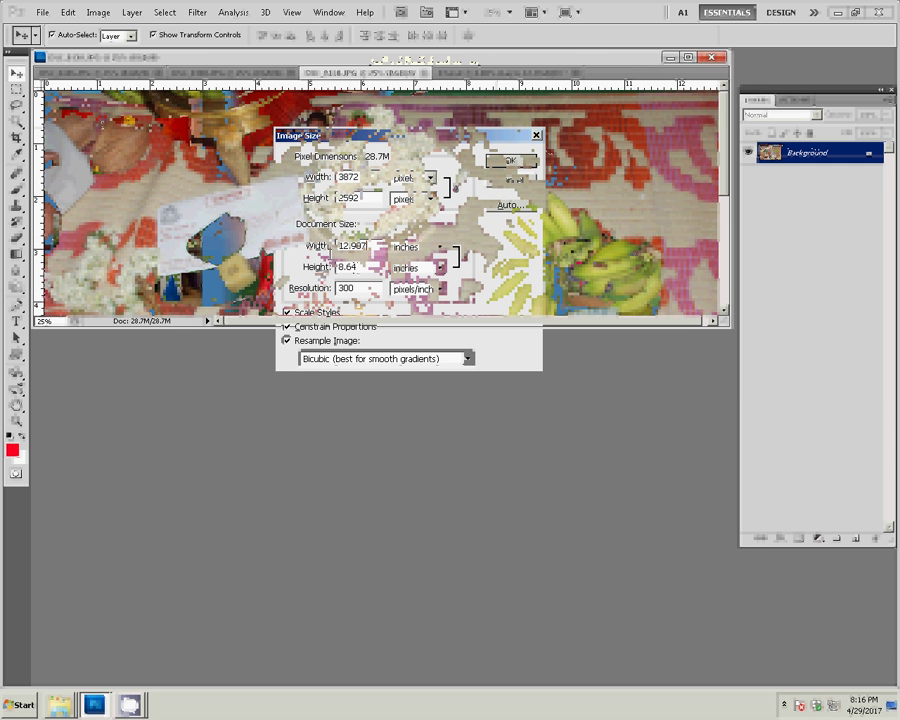
pyautogui.doubleClick(352, 245)
pyautogui.write('8')
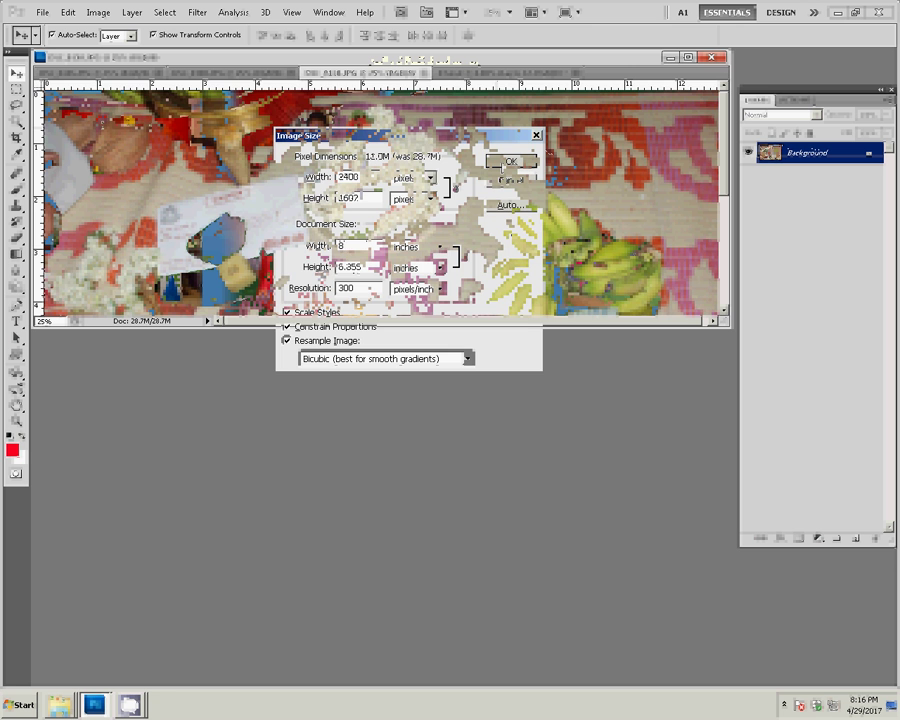
pyautogui.click(509, 162)
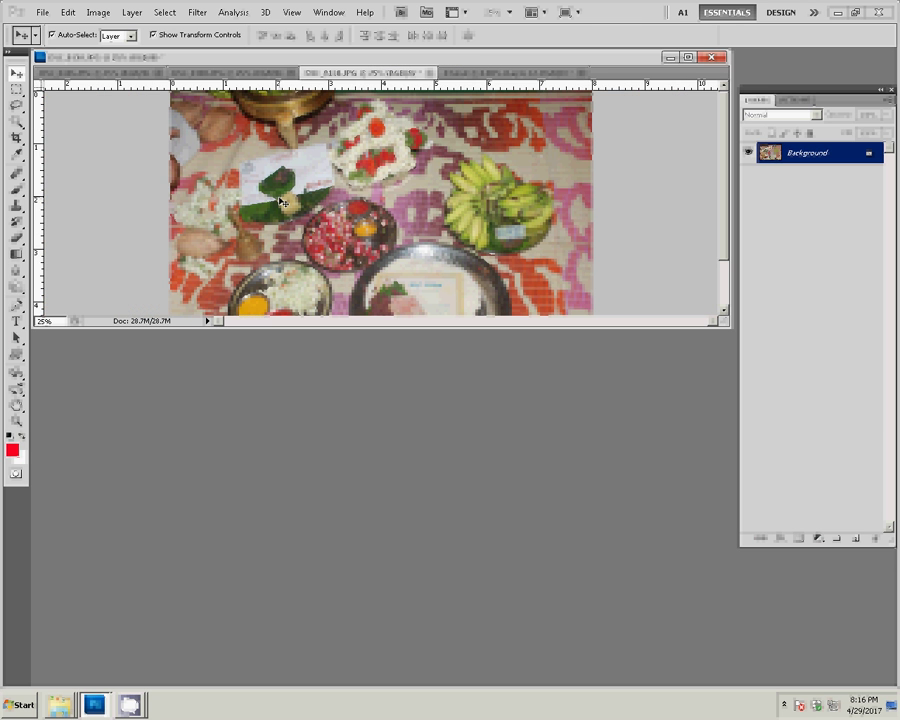
# - Cut the whole image and close the photo without saving
pyautogui.hotkey('ctrl', 'a')
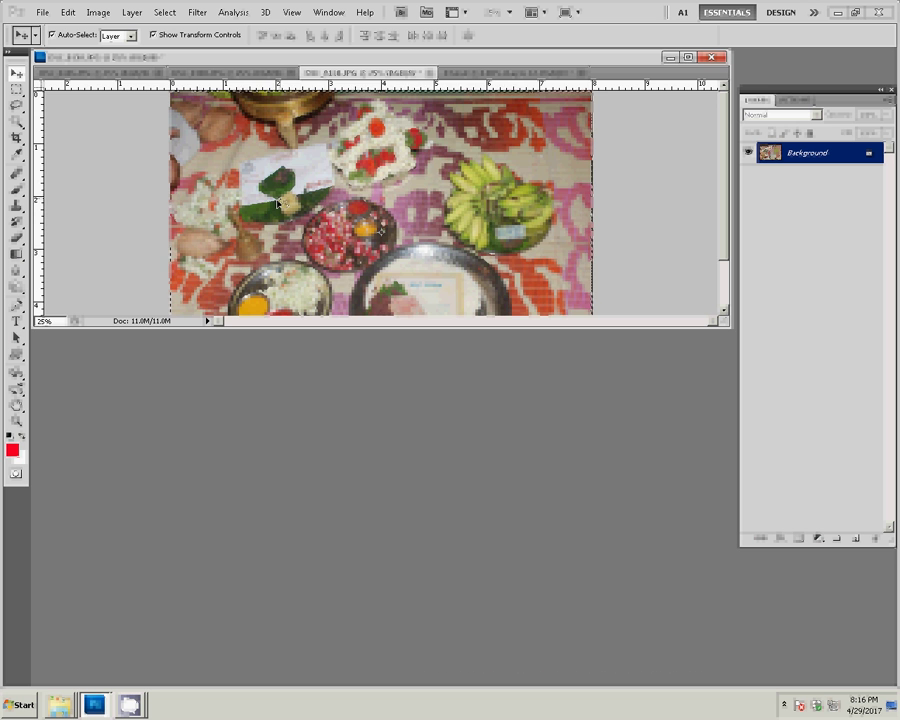
pyautogui.hotkey('ctrl', 'x')
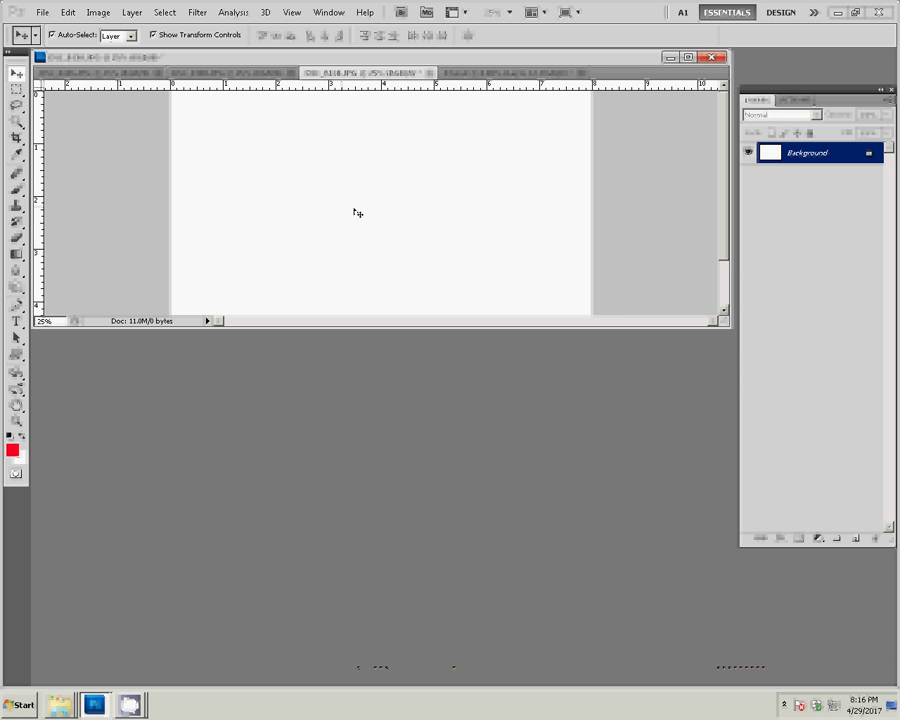
pyautogui.hotkey('ctrl', 'w')
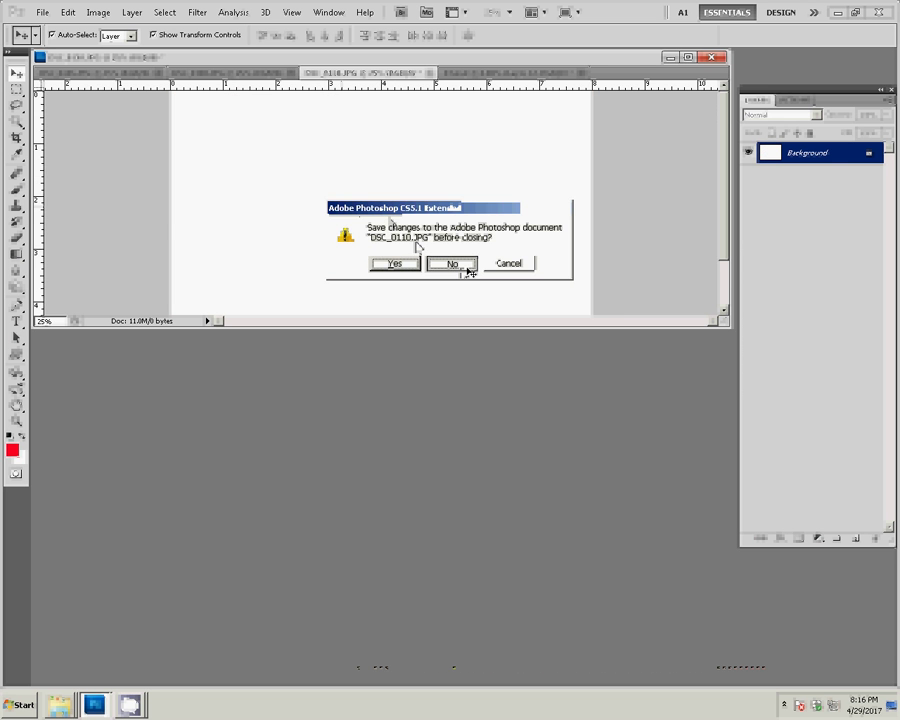
pyautogui.click(455, 263)
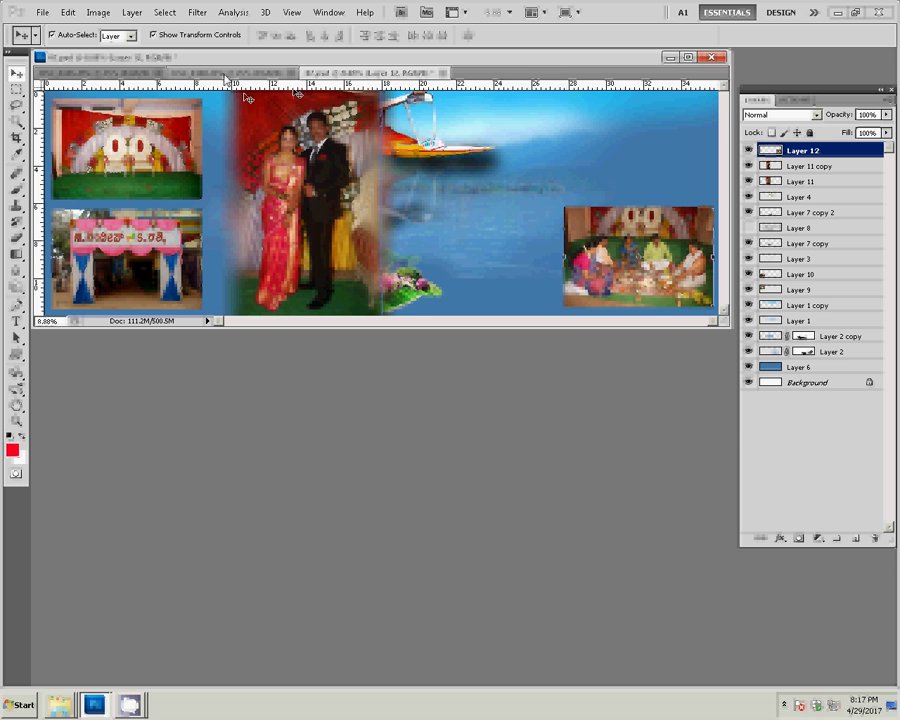
# - Resize the seated-guests photo to 8 inches wide (2400×1607 px), then cut and close it
pyautogui.click(226, 74)
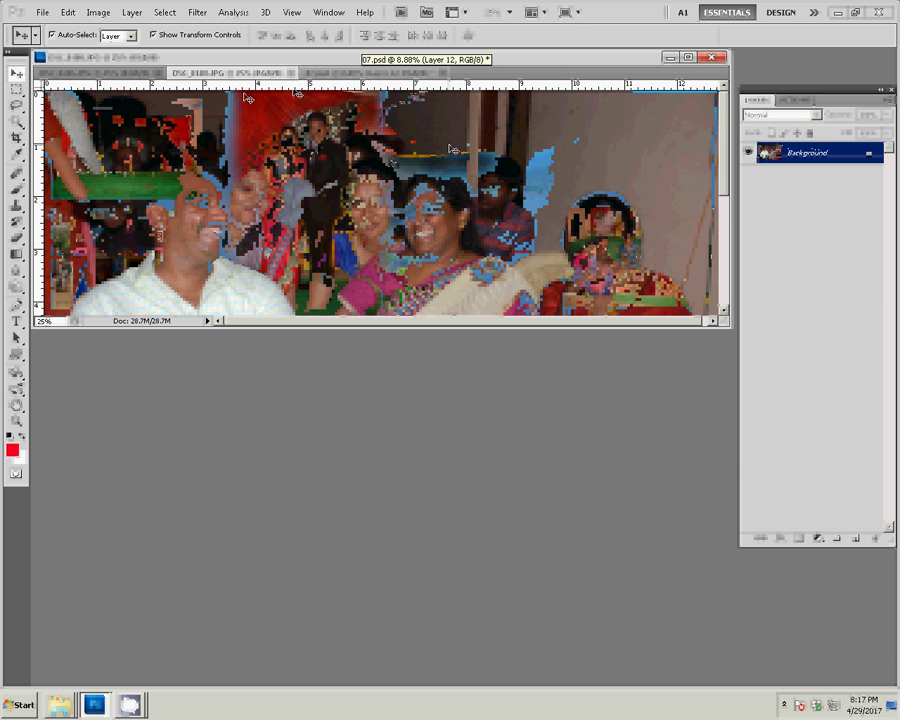
pyautogui.hotkey('ctrl', 'alt', 'i')
pyautogui.doubleClick(375, 245)
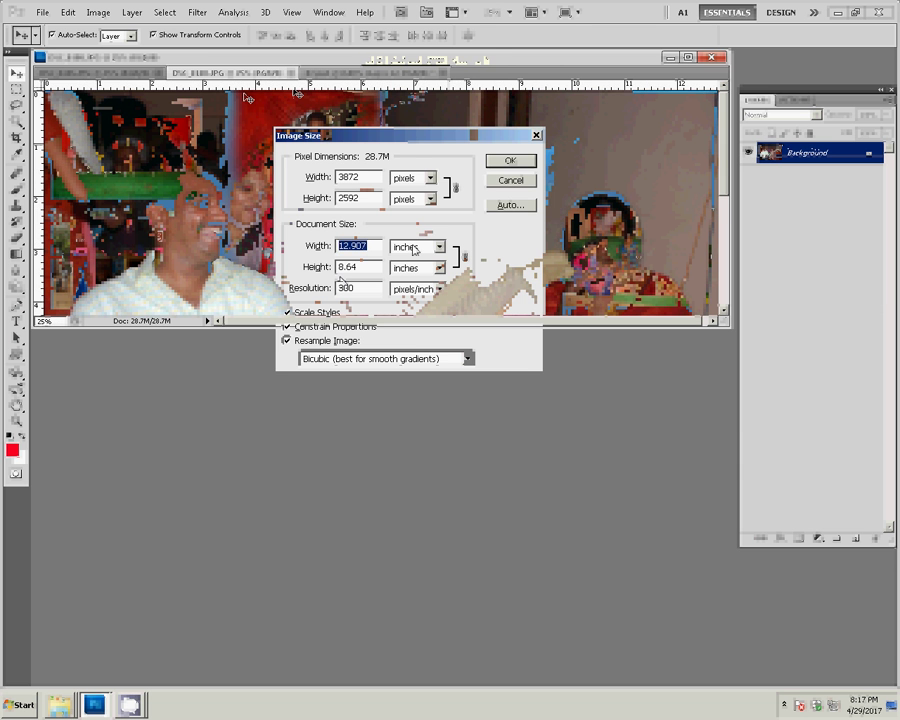
pyautogui.write('8')
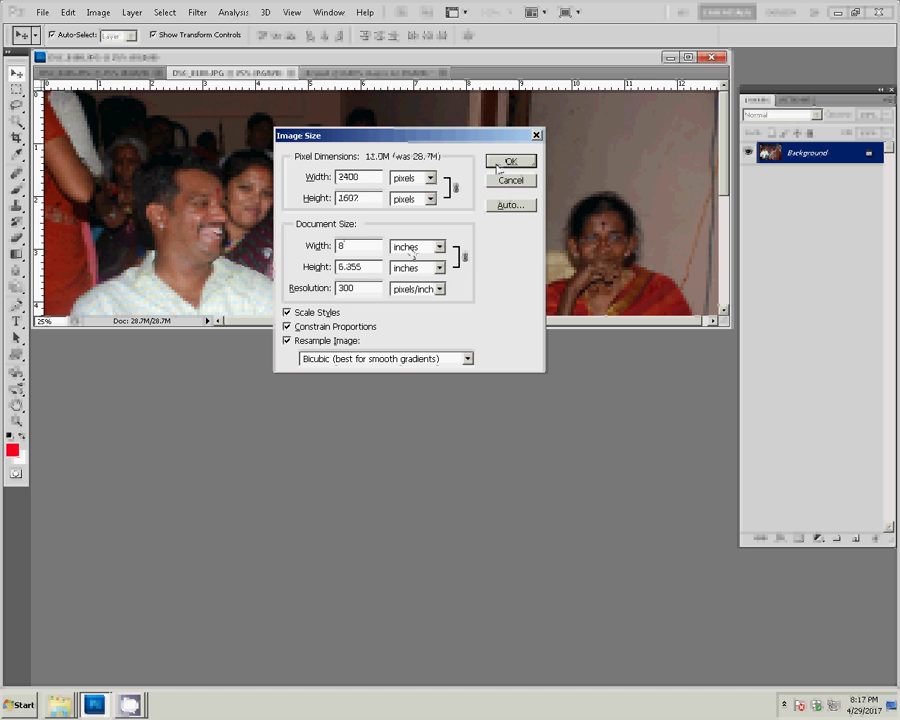
pyautogui.click(505, 162)
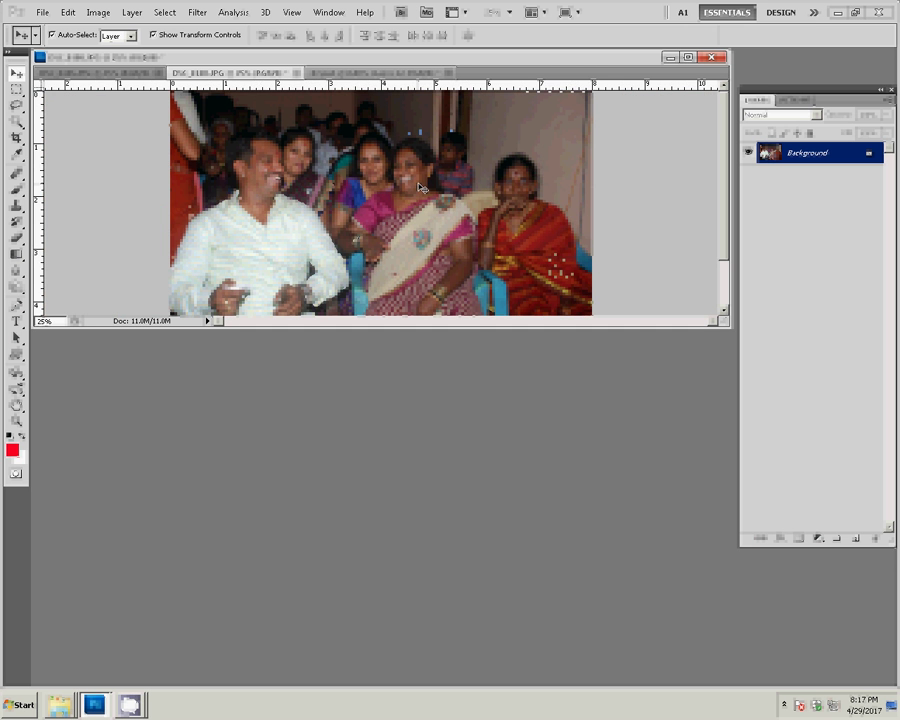
pyautogui.hotkey('ctrl', 'w')
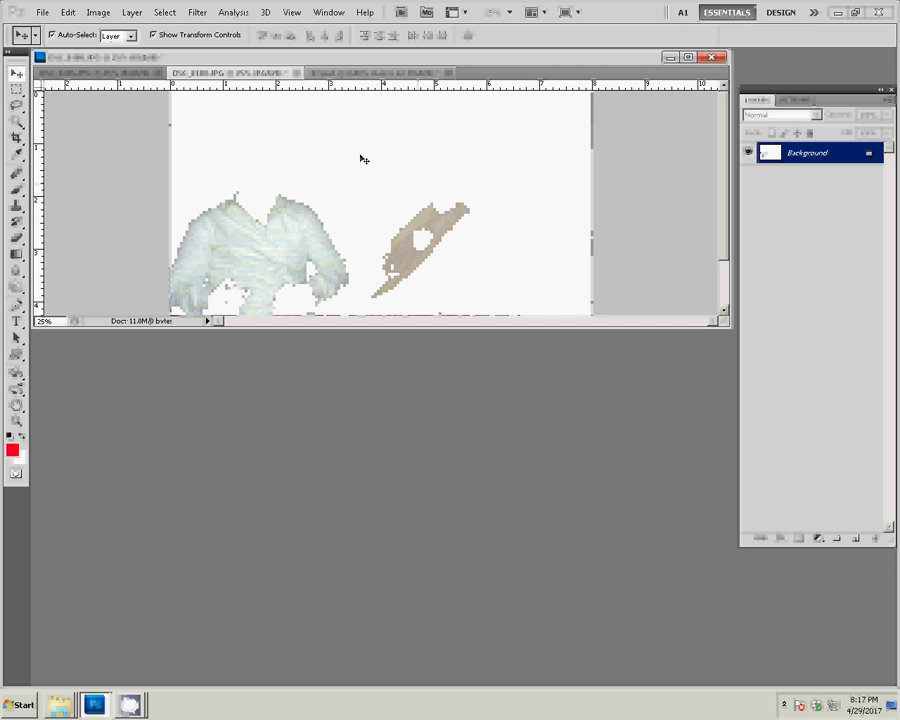
# - Discard the emptied photo and move Layer 13 into the album's top-right slot above the ritual photo
pyautogui.click(458, 262)
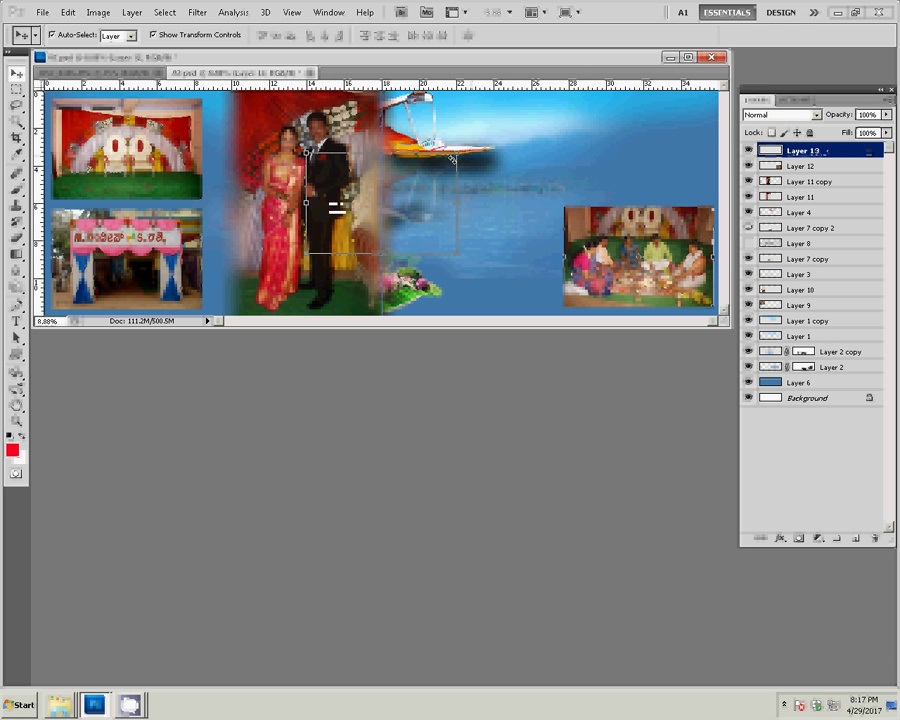
pyautogui.moveTo(452, 160); pyautogui.dragTo(667, 133)
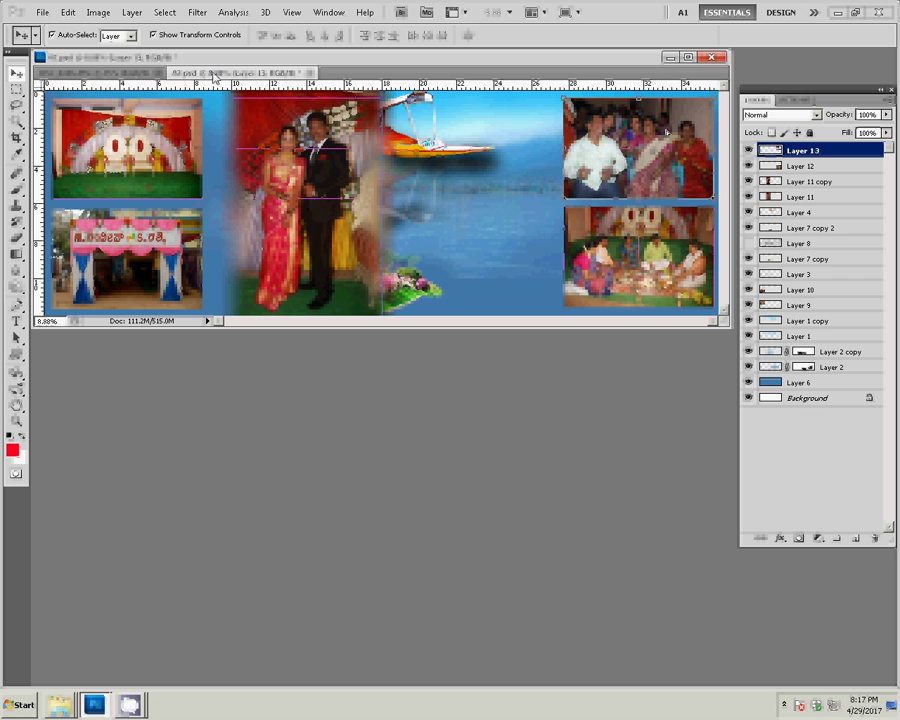
pyautogui.hotkey('ctrl', 'Tab')
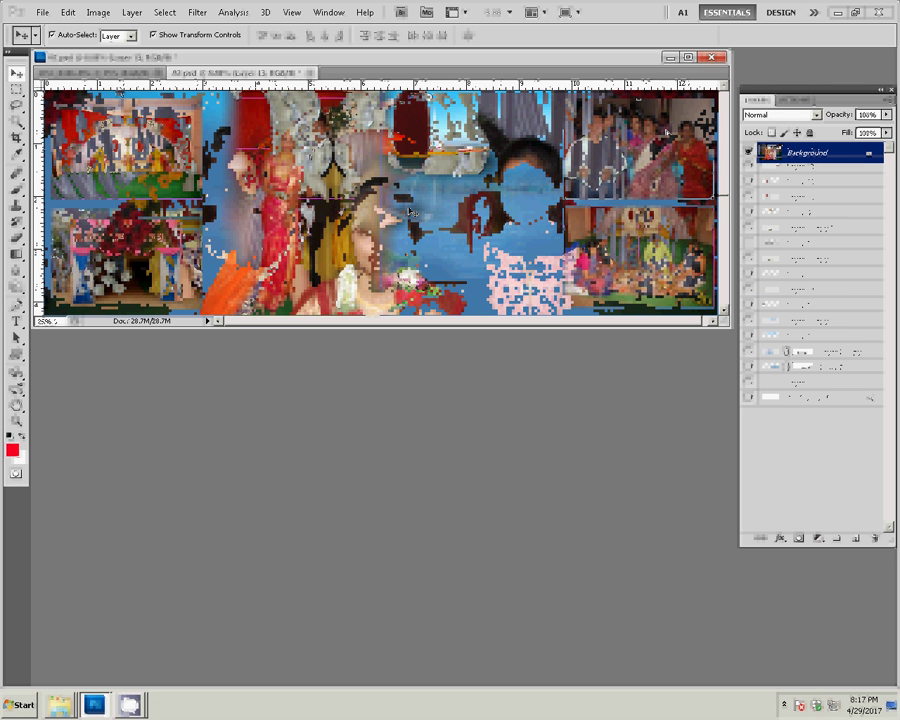
# - Resize the three-women photo DSC_0106 to 8 inches wide
pyautogui.hotkey('ctrl', 'alt', 'i')
pyautogui.press('Tab')
pyautogui.press('Tab')
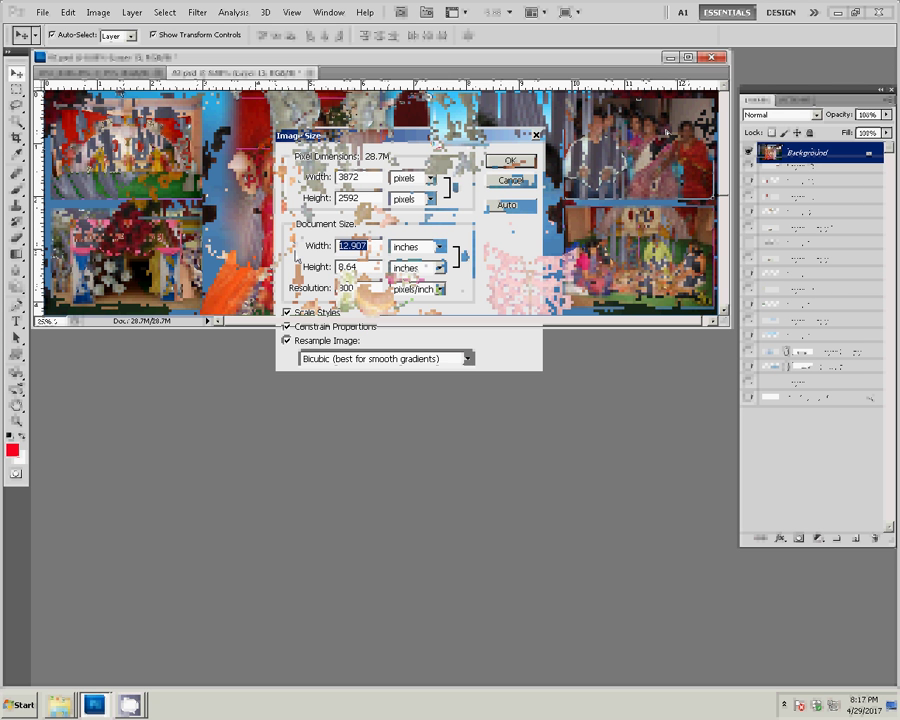
pyautogui.write('8')
pyautogui.press('Return')
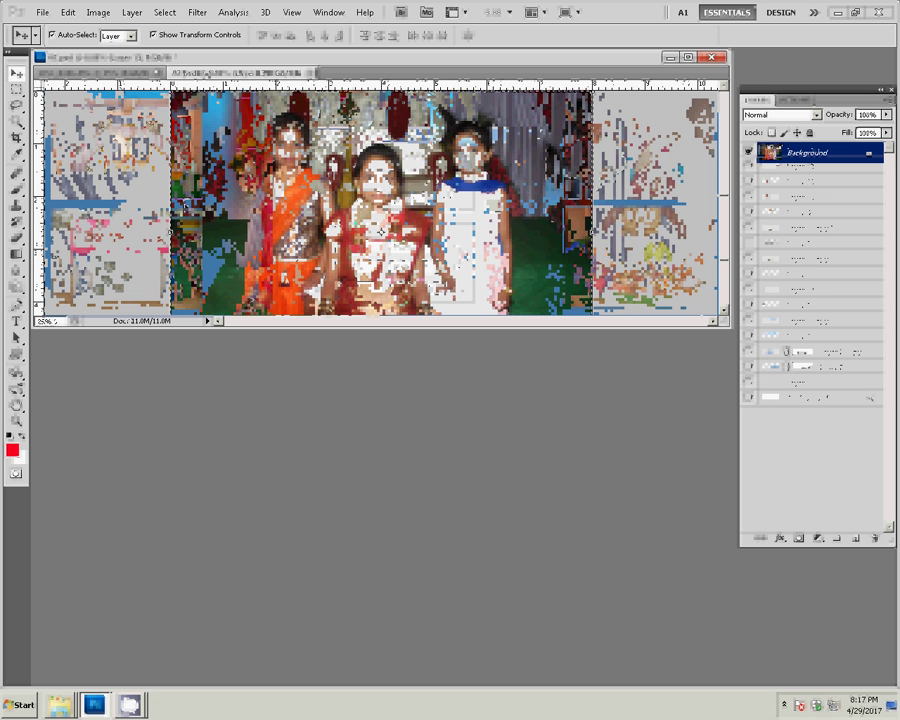
# - Cut it, close DSC_0106 unsaved, and paste it as Layer 14 into the top-middle slot
pyautogui.hotkey('ctrl', 'BackSpace')
pyautogui.hotkey('ctrl', 'w')
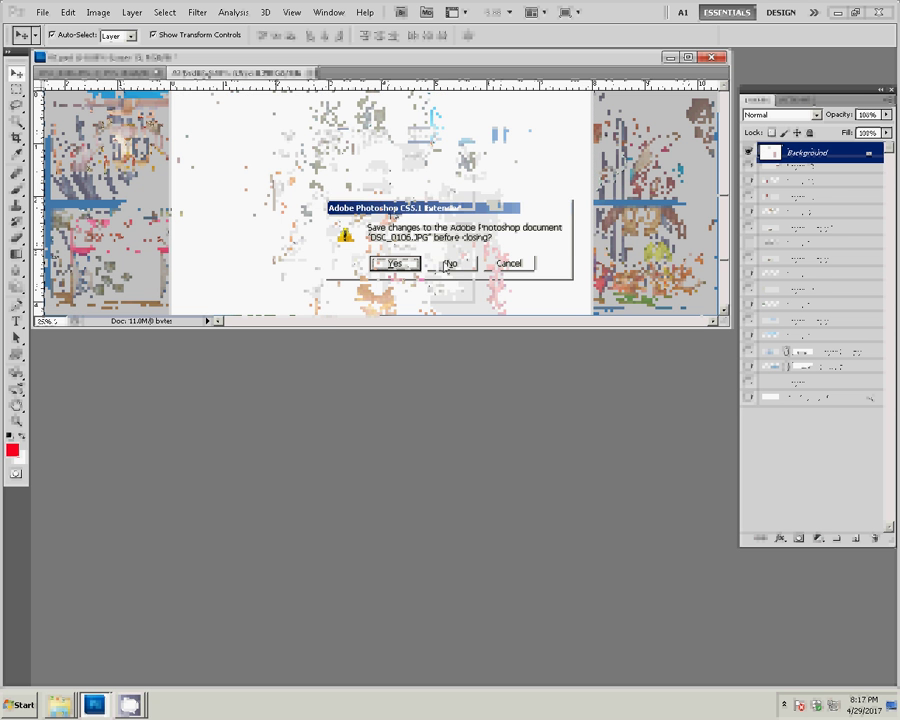
pyautogui.click(452, 261)
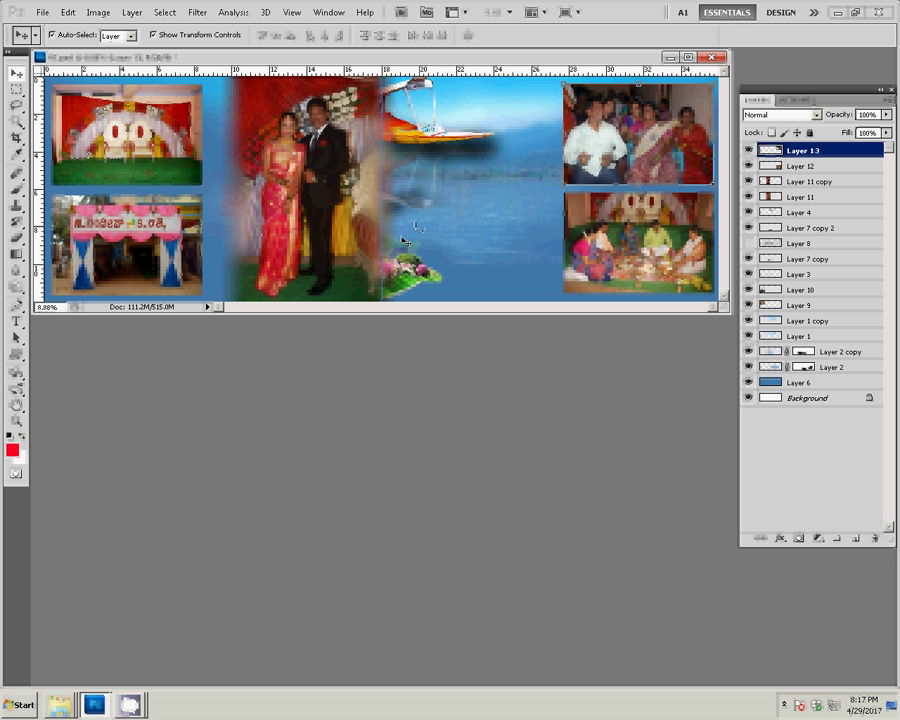
pyautogui.hotkey('ctrl', 'v')
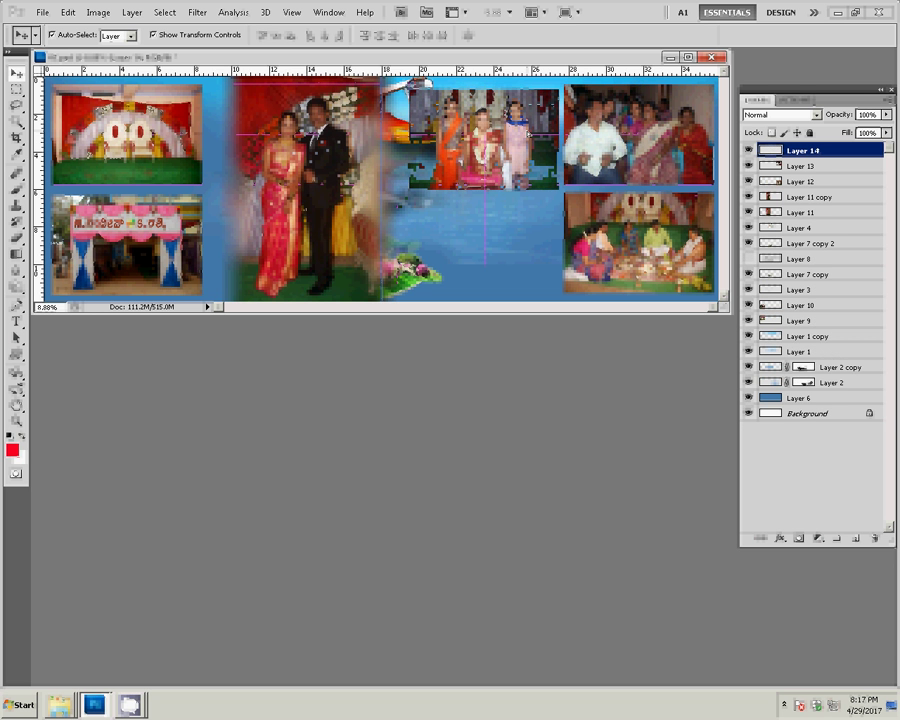
pyautogui.hotkey('shift', 'Up')
pyautogui.hotkey('shift', 'Up')
pyautogui.hotkey('shift', 'Up')
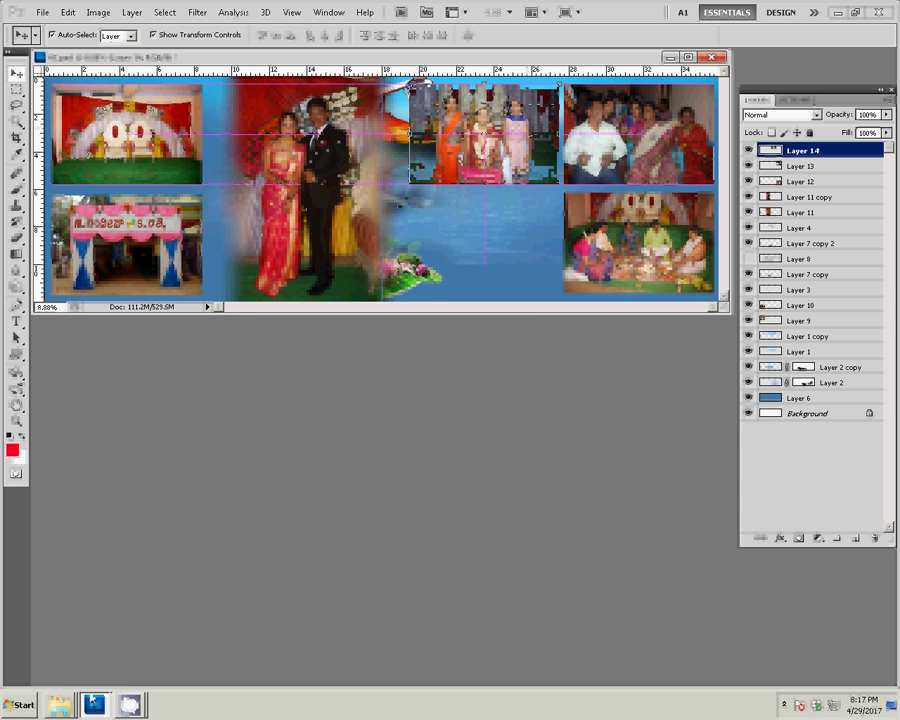
pyautogui.moveTo(59, 704)
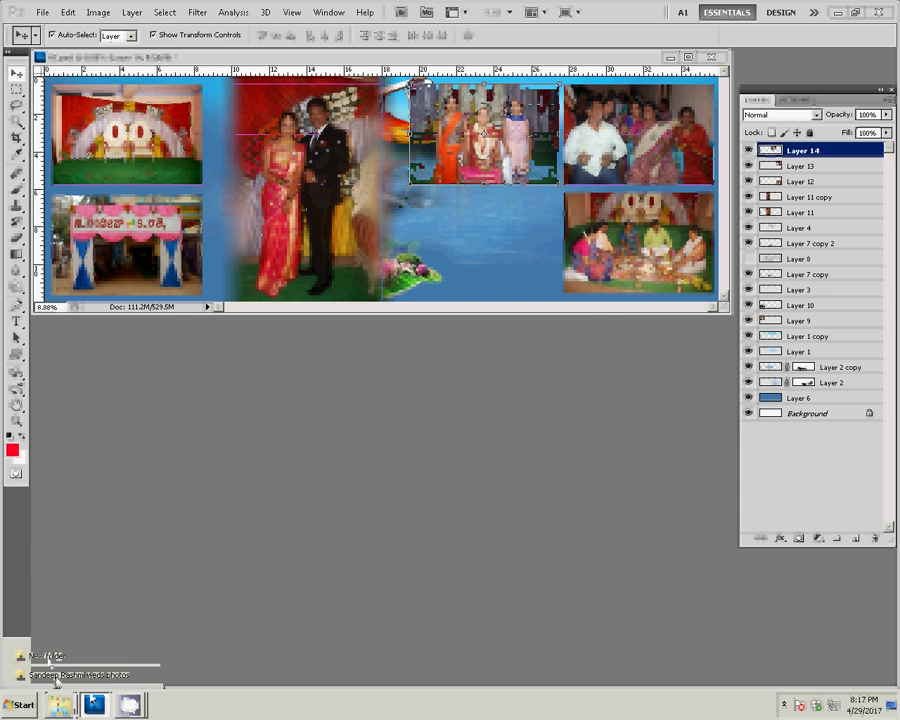
# - Move the four used DSC photos into the sss d folder and open DSC_0113
pyautogui.click(75, 675)
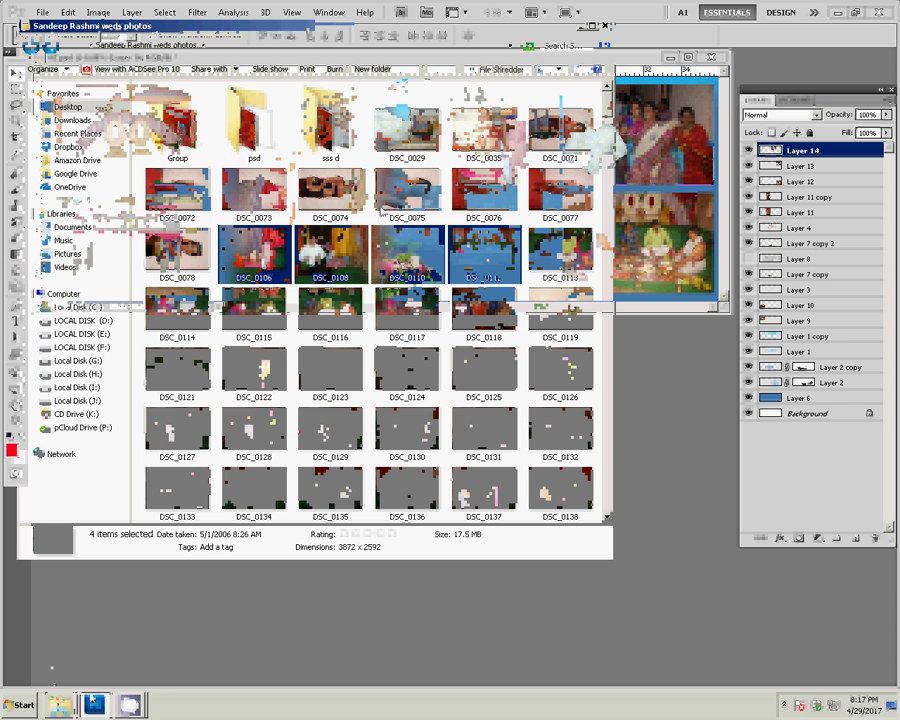
pyautogui.moveTo(253, 250); pyautogui.dragTo(328, 152)
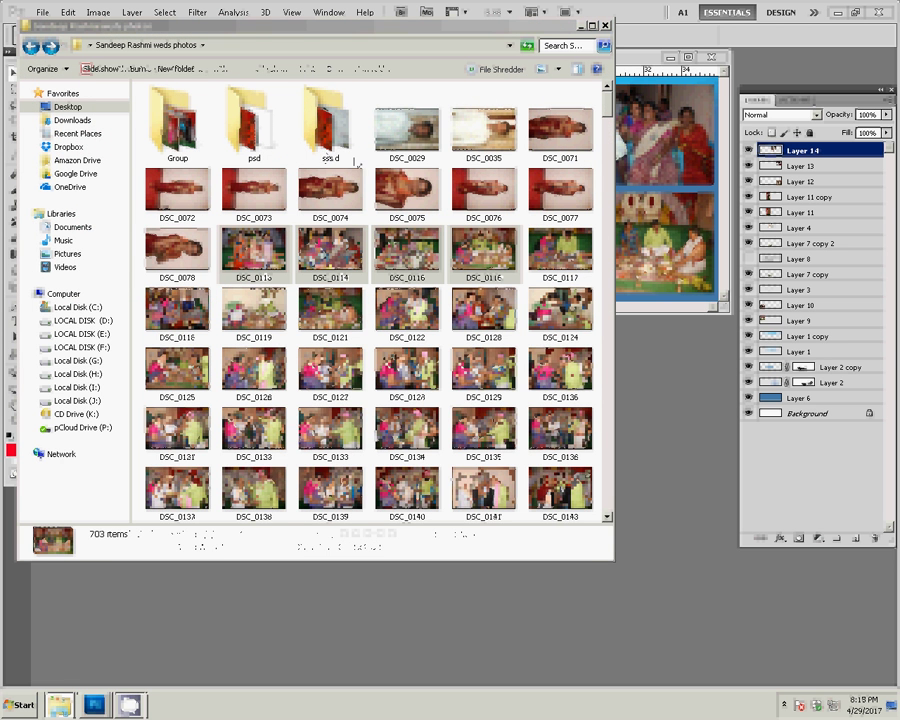
pyautogui.click(266, 265)
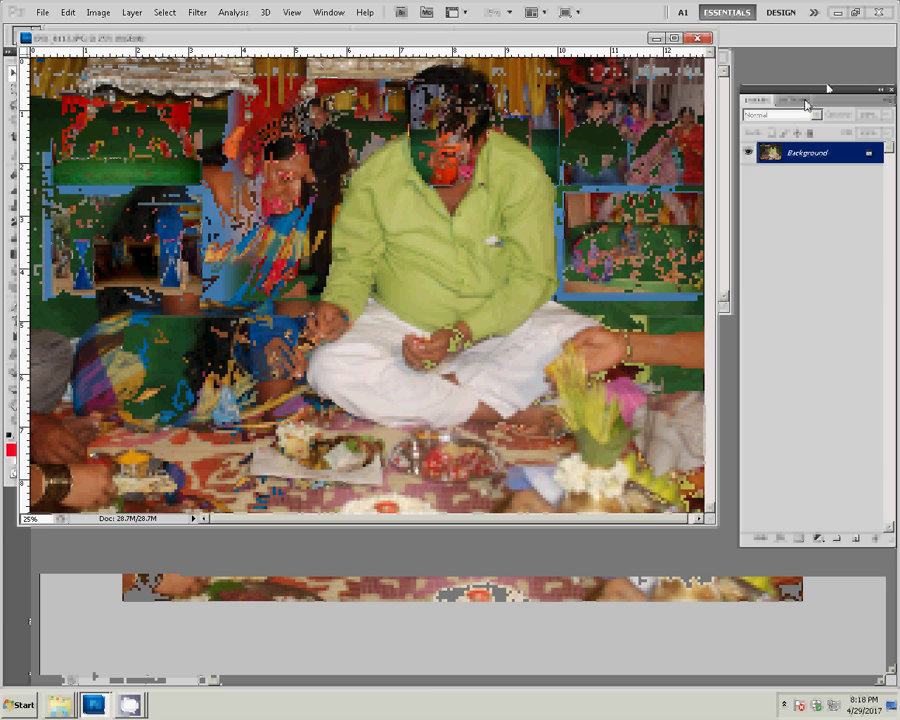
# - Resize DSC_0113 to 8 inches wide
pyautogui.click(800, 101)
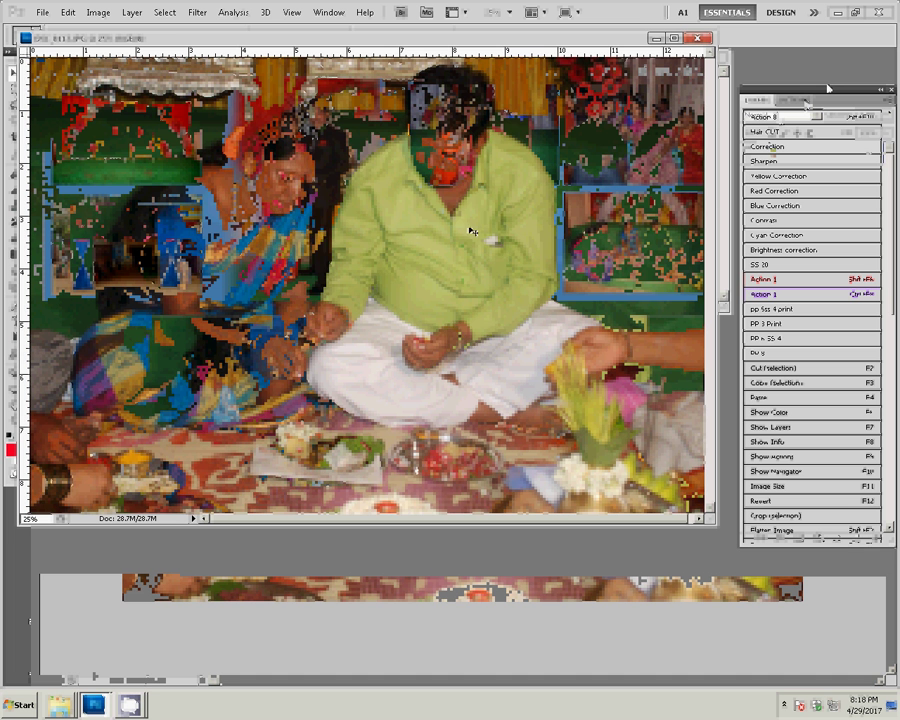
pyautogui.press('F11')
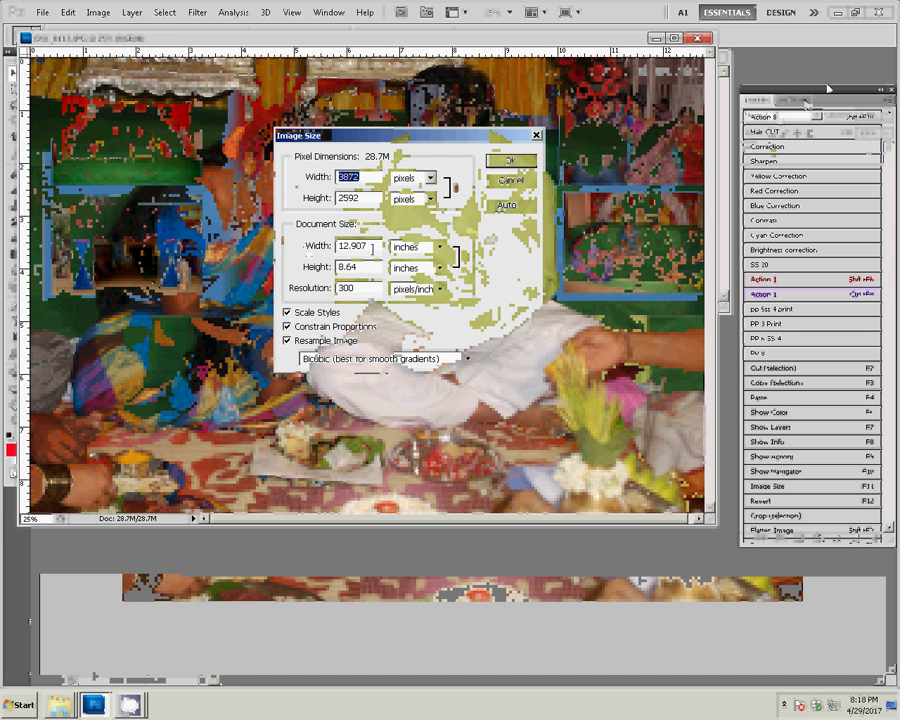
pyautogui.write('8')
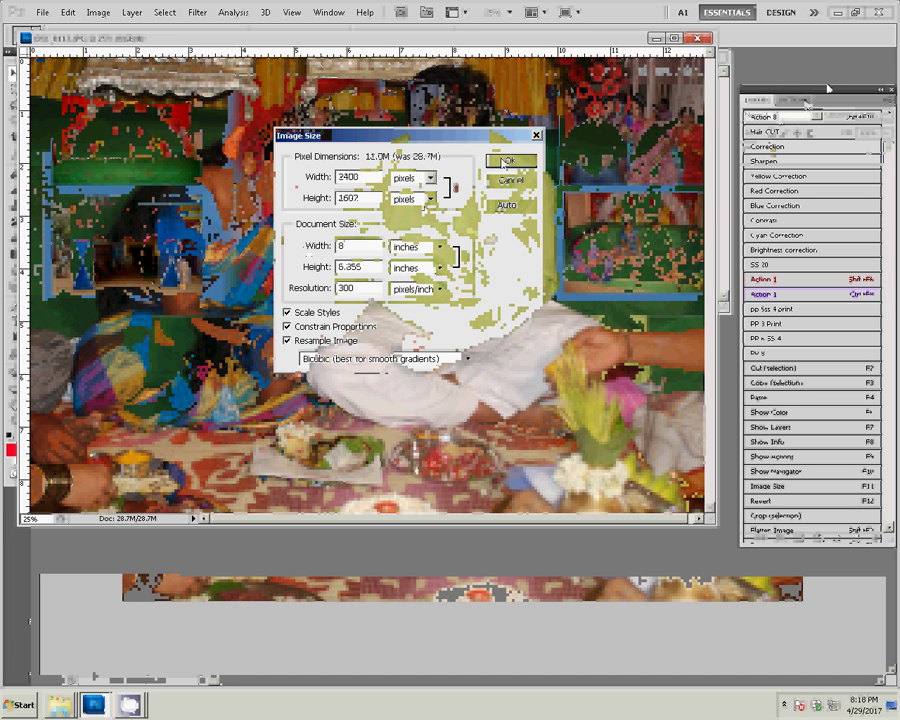
pyautogui.press('Return')
# - Drag DSC_0113 into the album's bottom-middle slot as Layer 15
pyautogui.moveTo(255, 227); pyautogui.dragTo(533, 231)
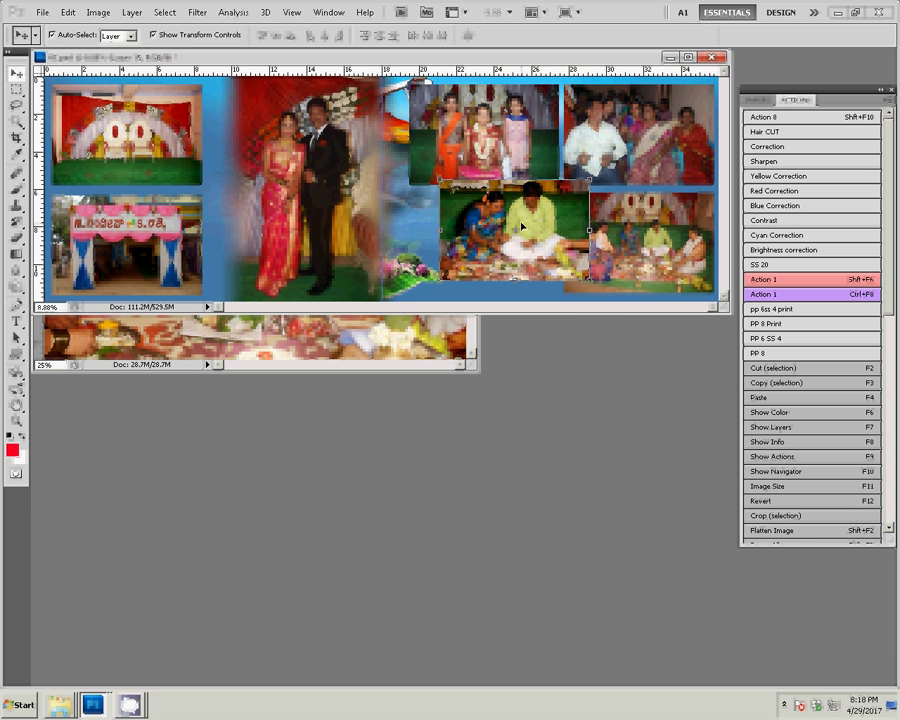
pyautogui.moveTo(533, 231); pyautogui.dragTo(490, 240)
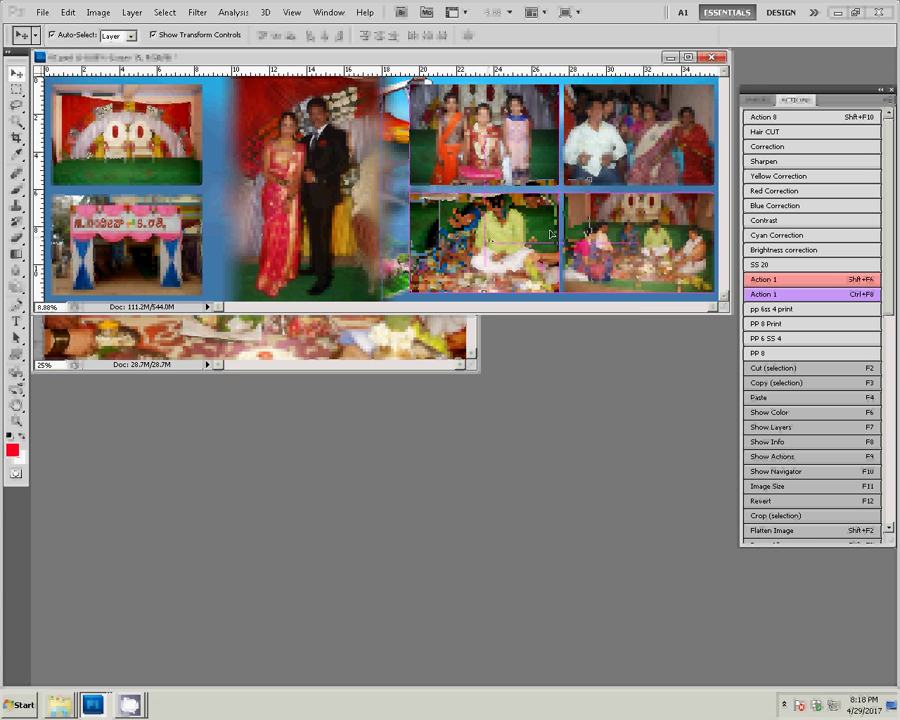
pyautogui.click(112, 146)
pyautogui.press('F7')
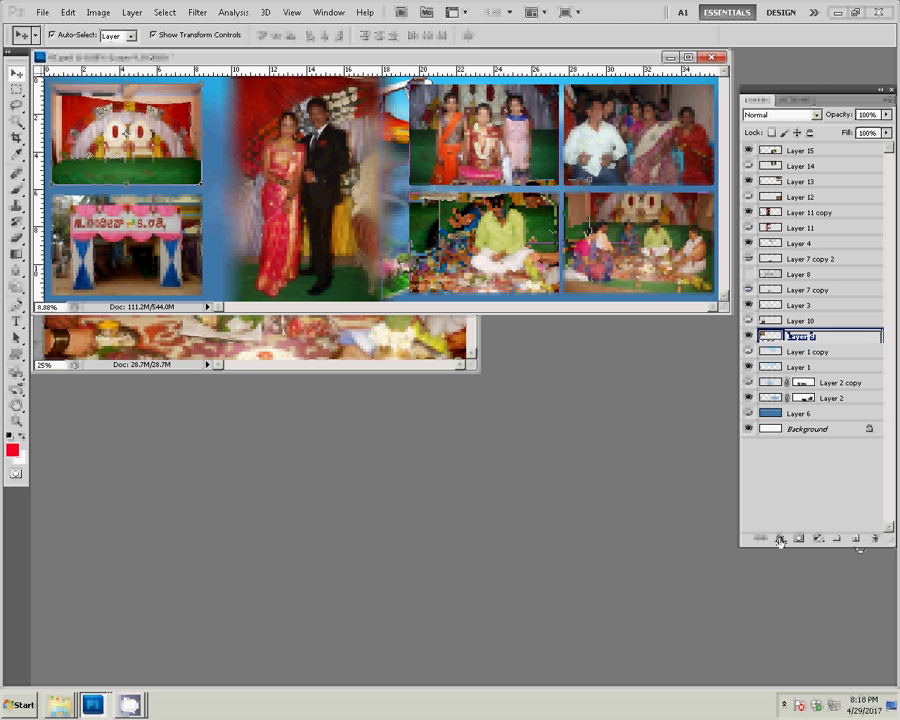
# - Add a red 20 px outside stroke border to the Layer 9 stage photo
pyautogui.click(780, 541)
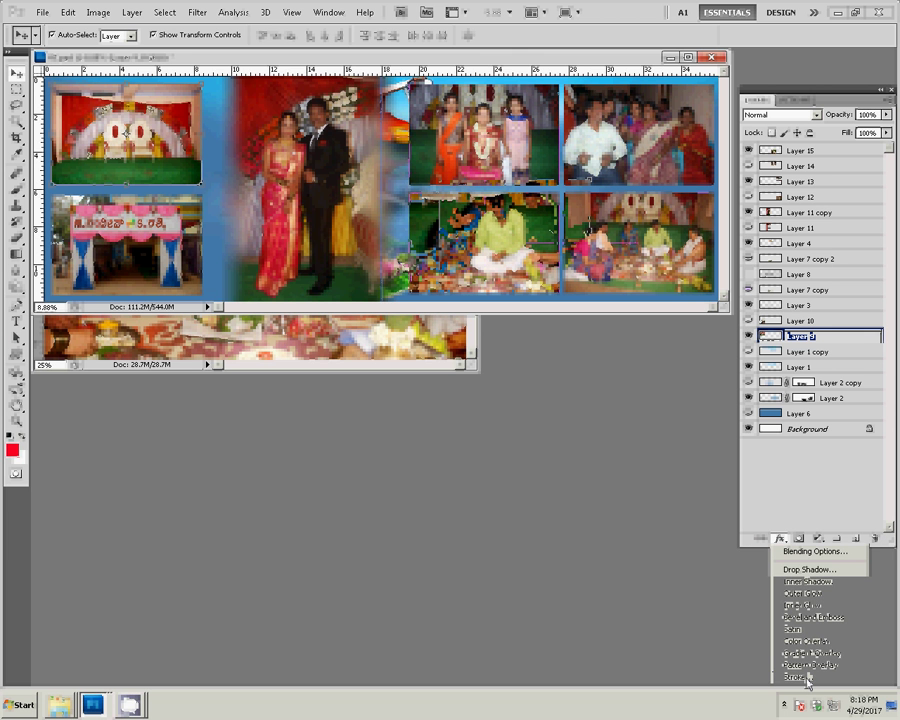
pyautogui.click(807, 678)
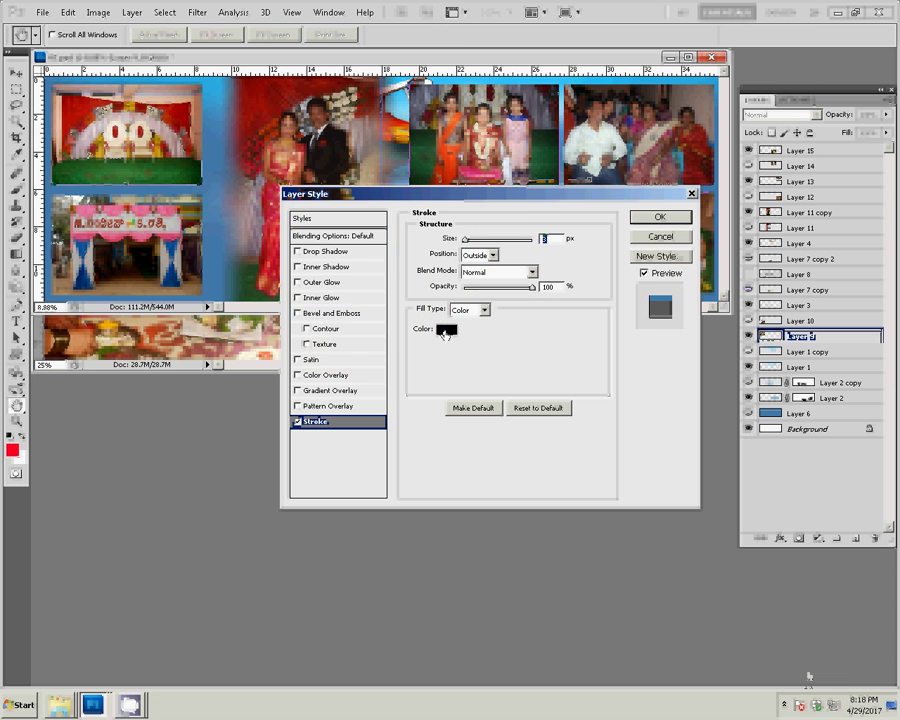
pyautogui.click(446, 330)
pyautogui.click(187, 170)
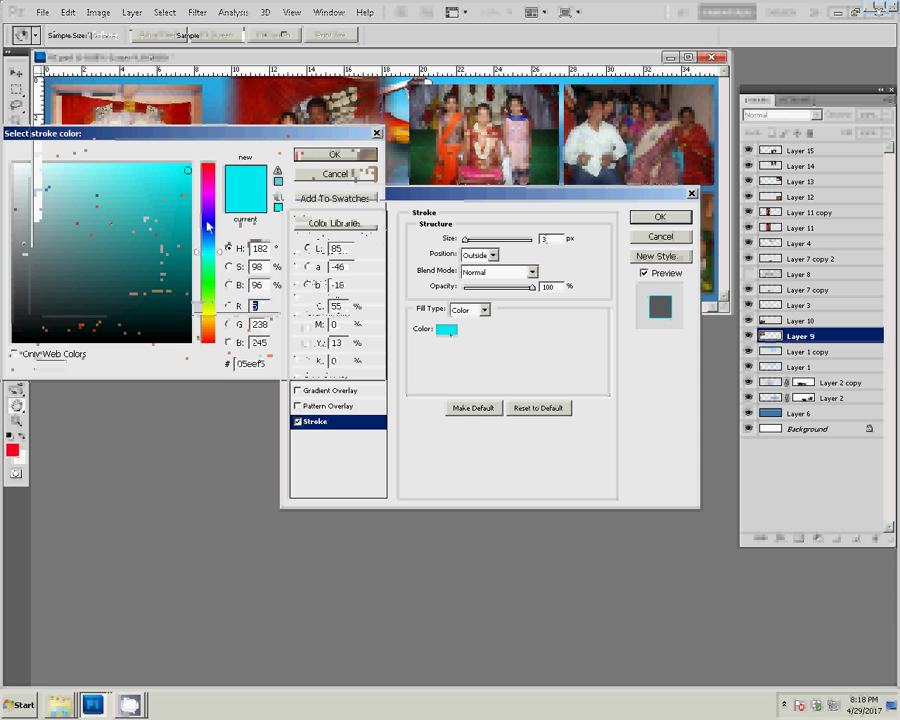
pyautogui.moveTo(203, 250); pyautogui.dragTo(205, 174)
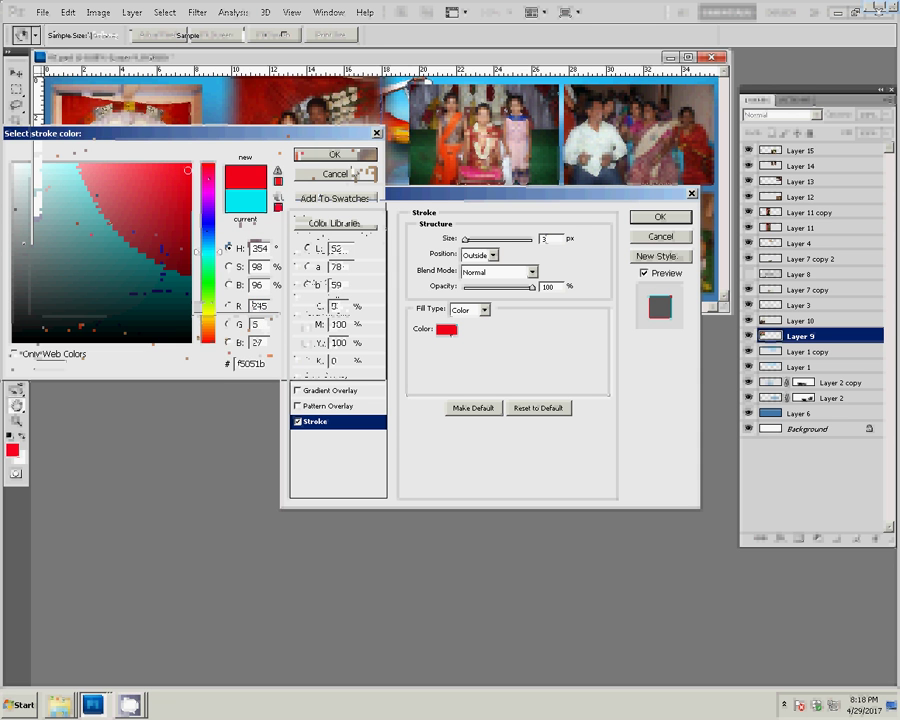
pyautogui.click(335, 154)
pyautogui.write('2')
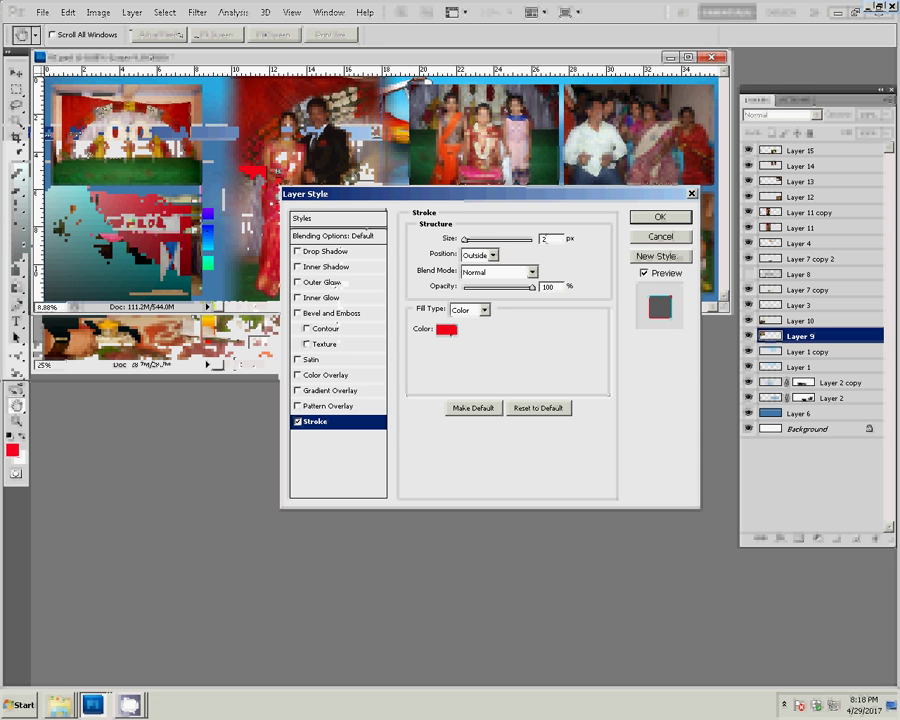
pyautogui.write('0')
pyautogui.click(660, 216)
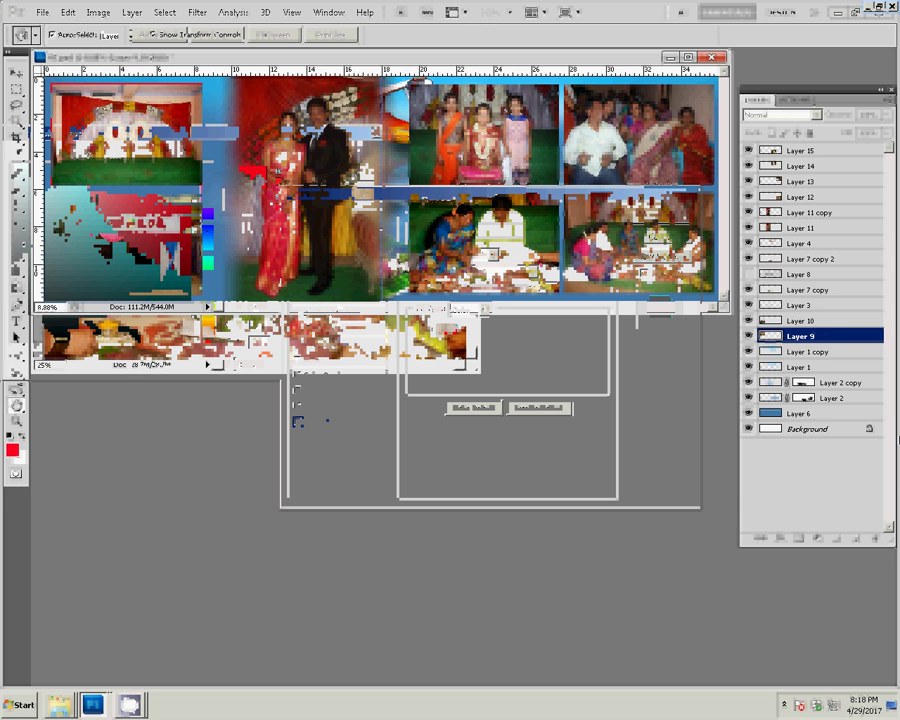
# - Copy Layer 9's red stroke style and paste it onto Layers 10 and 14
pyautogui.rightClick(790, 337)
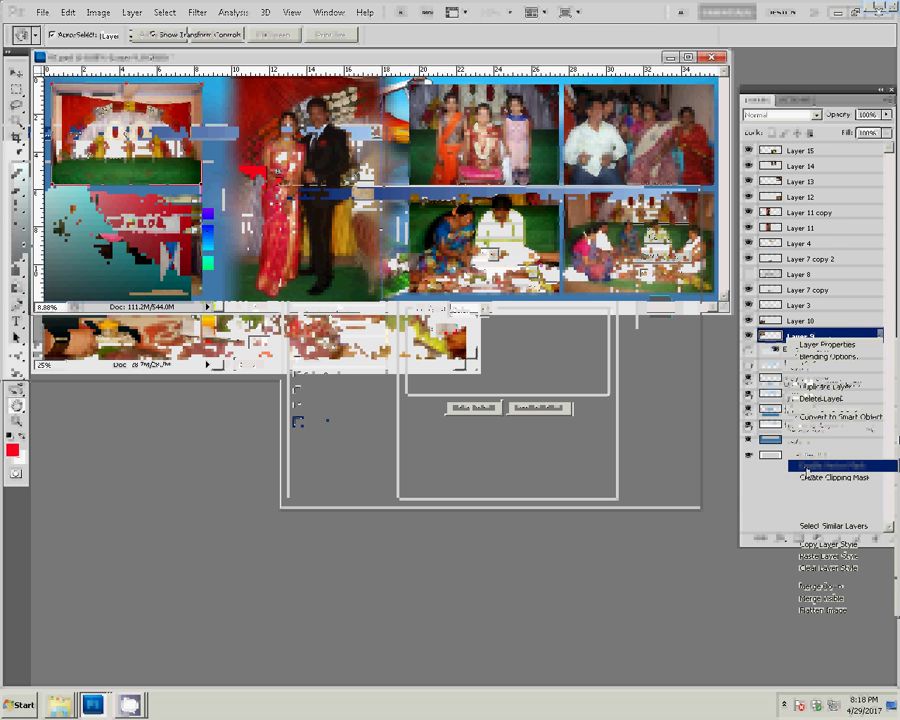
pyautogui.click(823, 550)
pyautogui.click(800, 321)
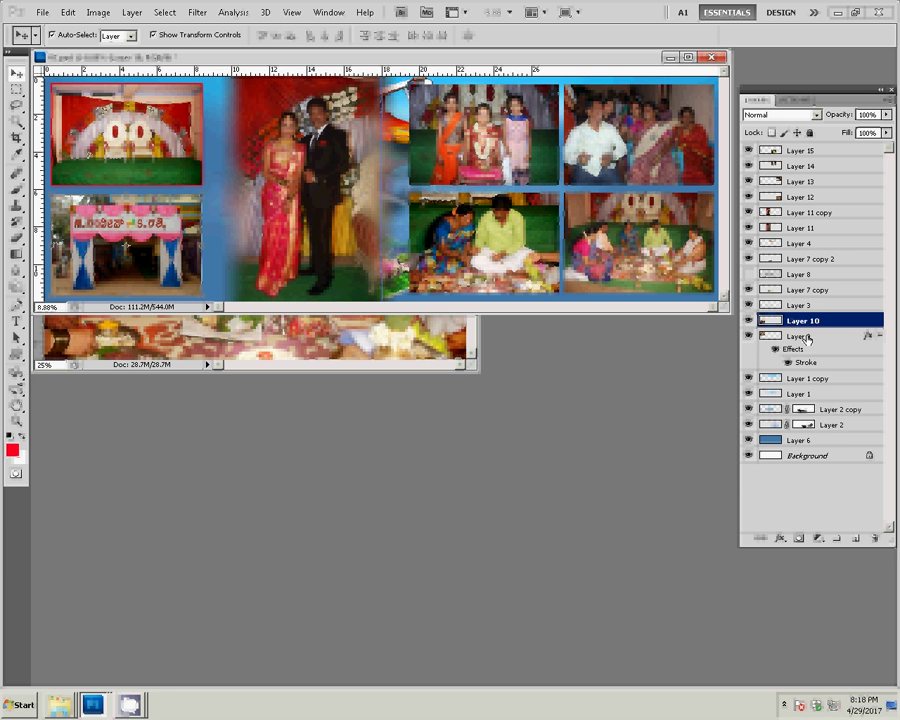
pyautogui.rightClick(795, 321)
pyautogui.click(823, 541)
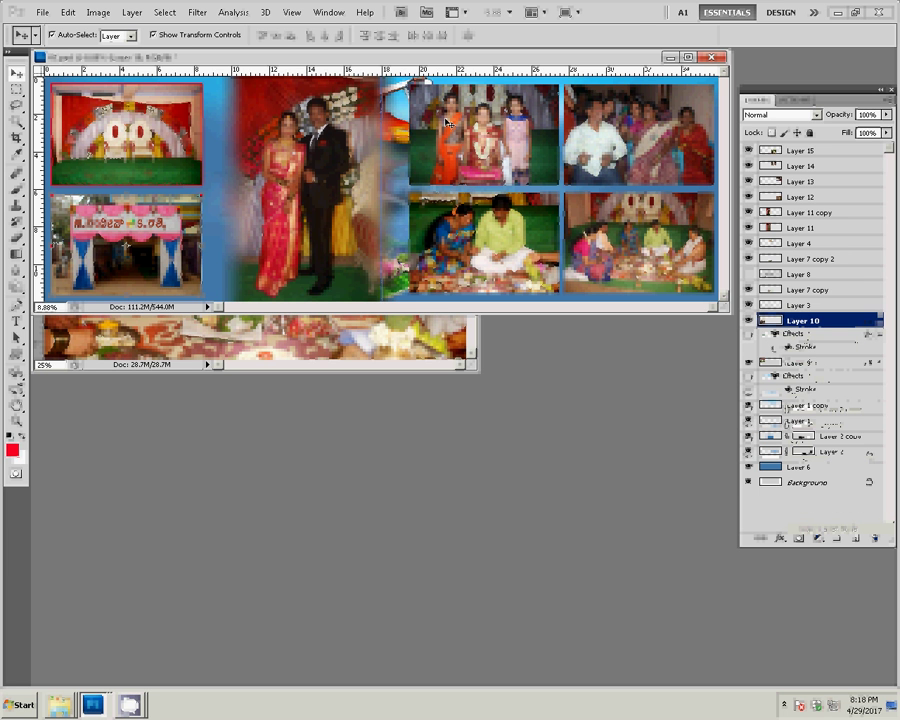
pyautogui.click(849, 167)
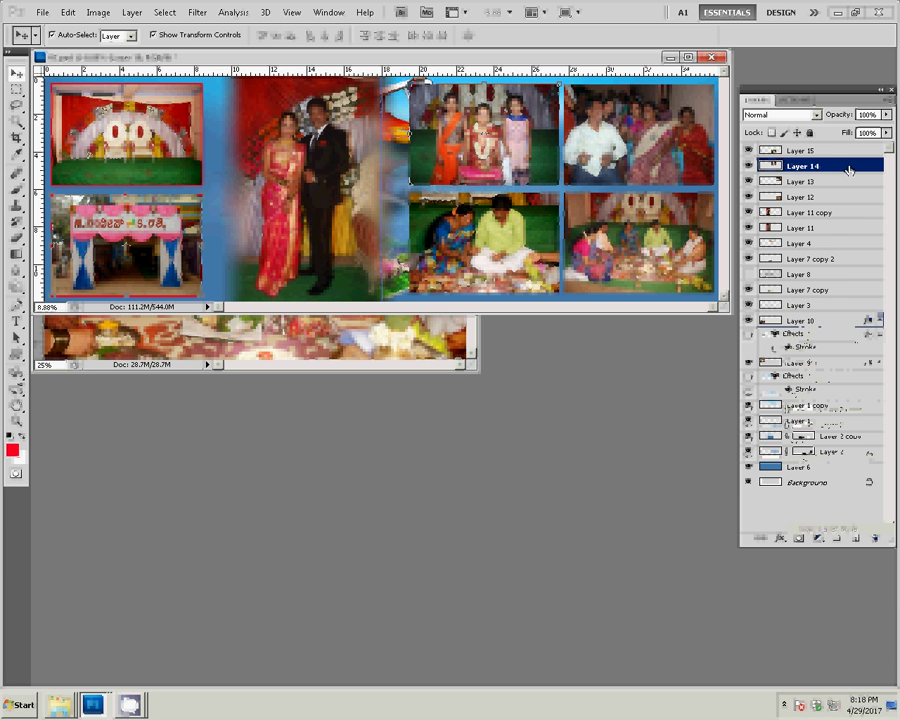
pyautogui.rightClick(849, 168)
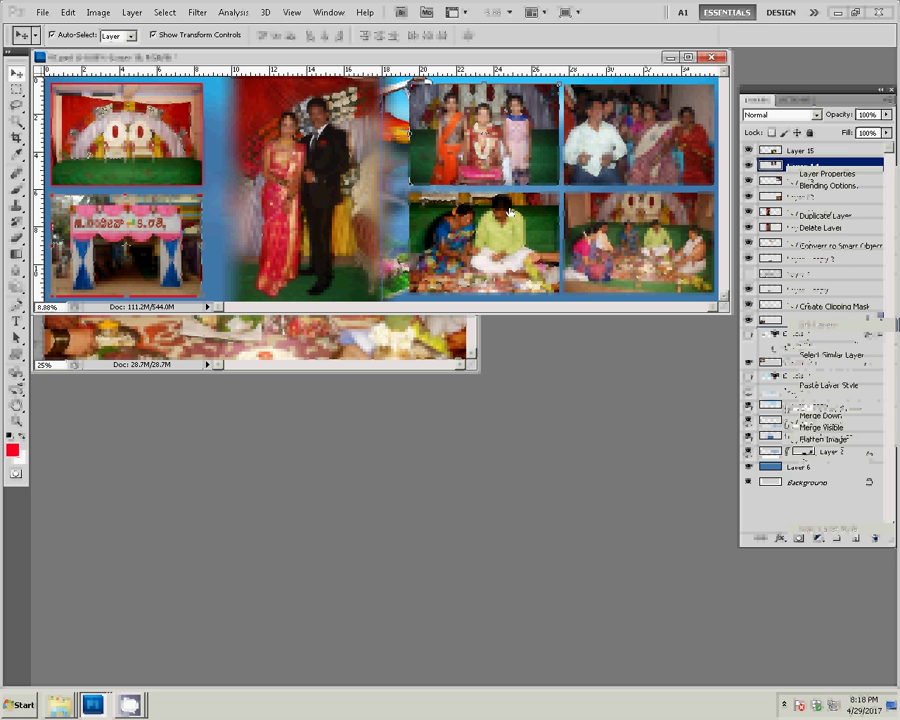
pyautogui.click(818, 150)
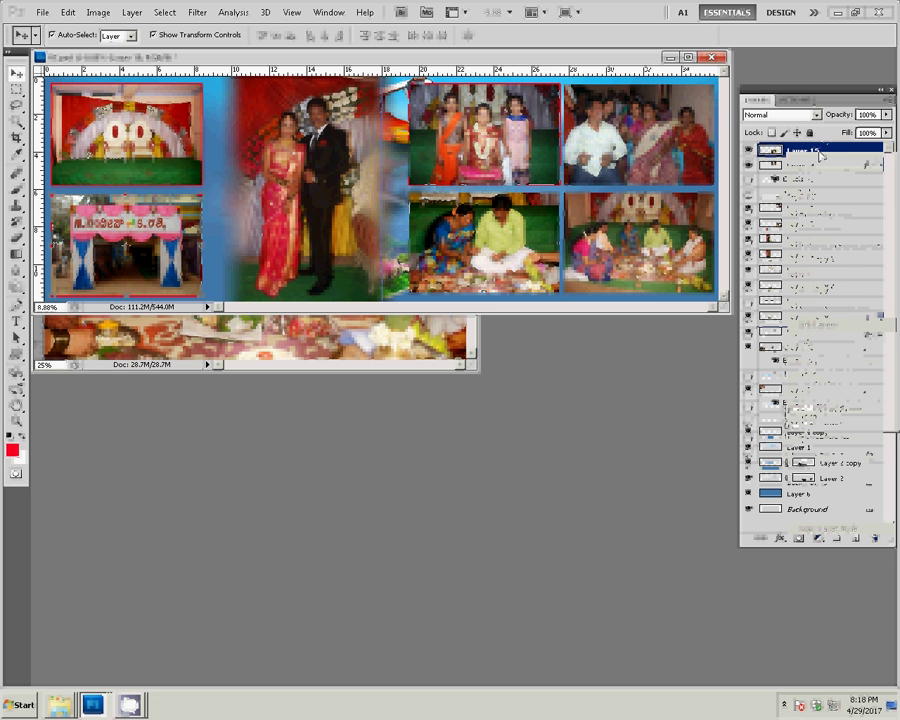
# - Paste the red stroke onto Layers 15, 13 and 12, then bring up Save As
pyautogui.rightClick(818, 153)
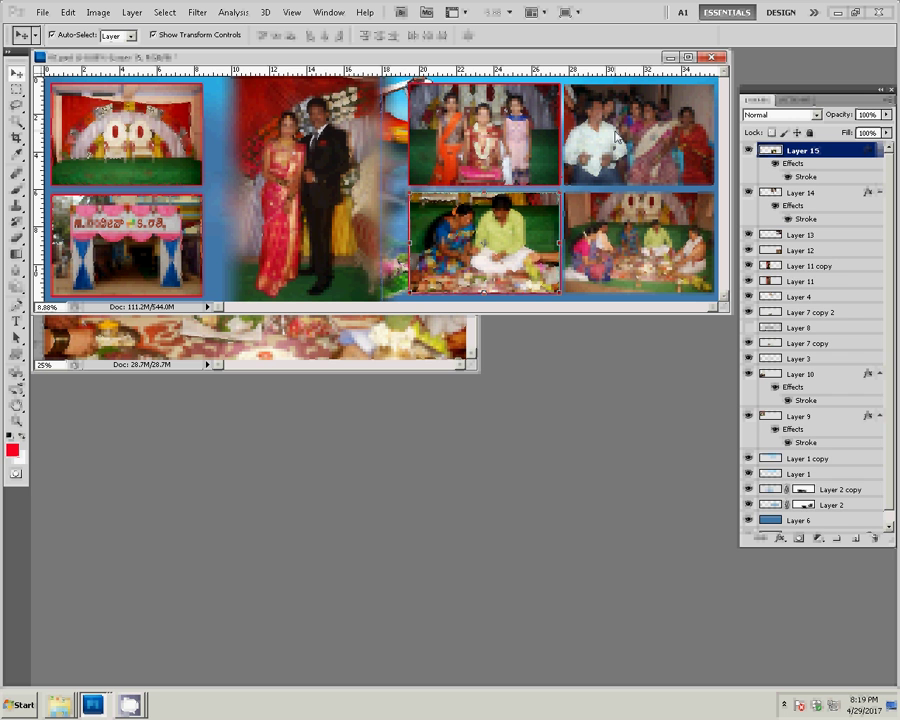
pyautogui.rightClick(797, 236)
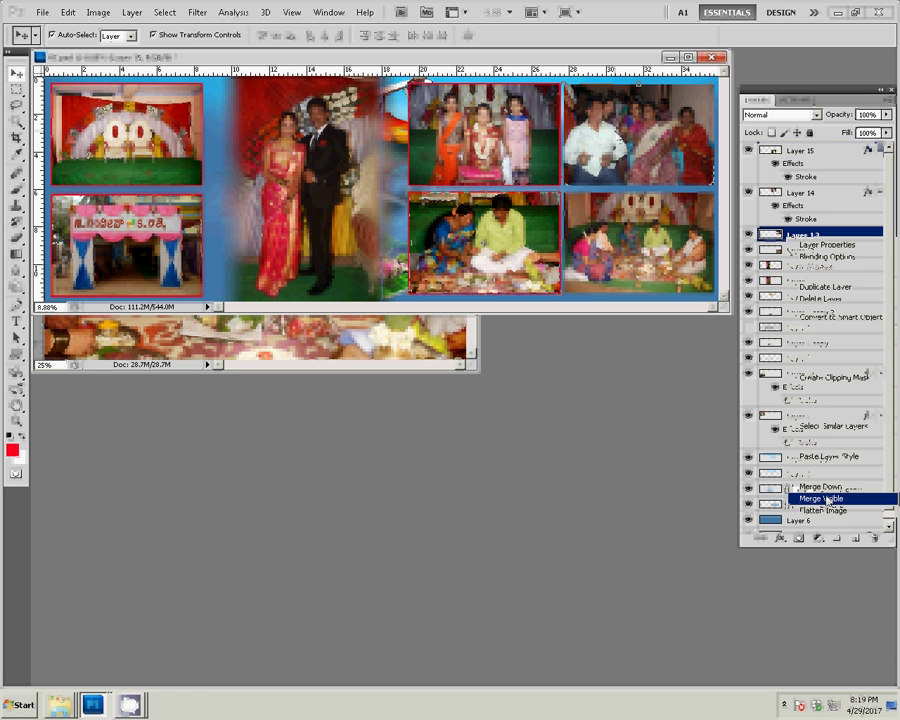
pyautogui.click(826, 459)
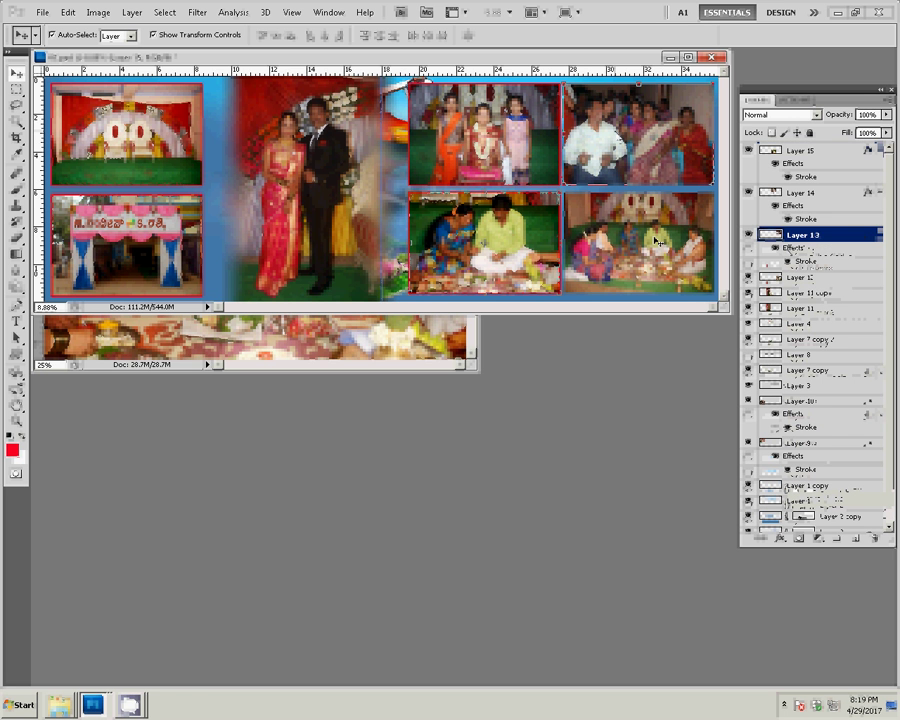
pyautogui.click(813, 279)
pyautogui.rightClick(812, 280)
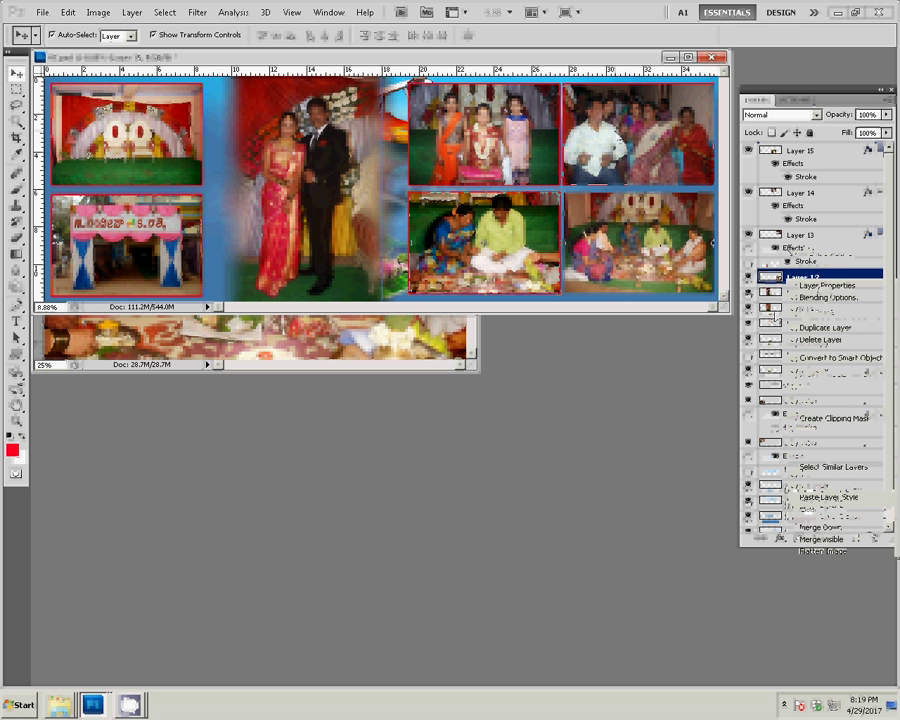
pyautogui.click(538, 236)
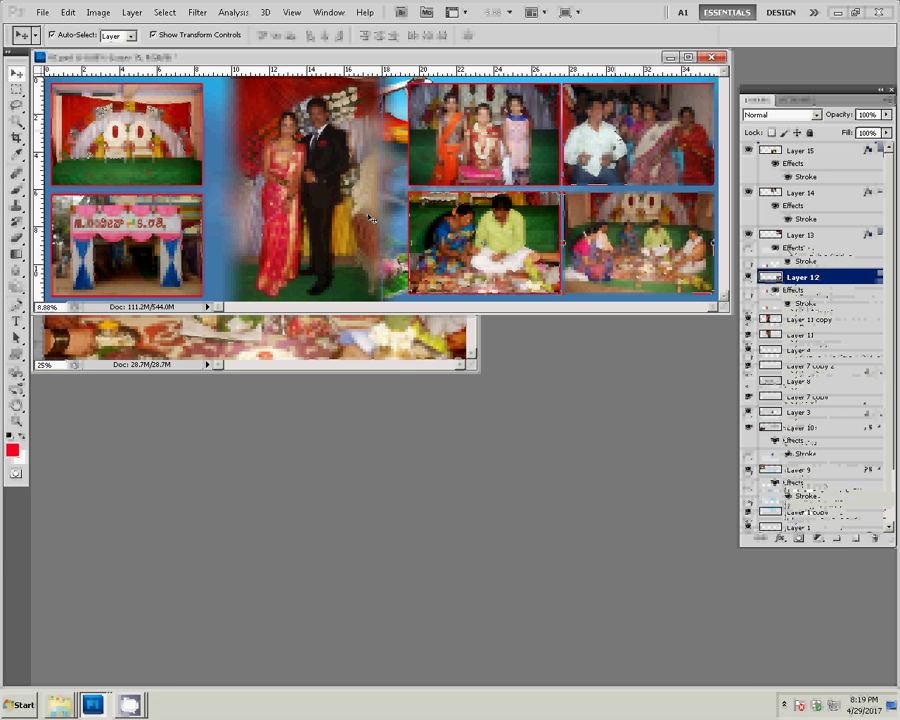
pyautogui.hotkey('ctrl', 'shift', 's')
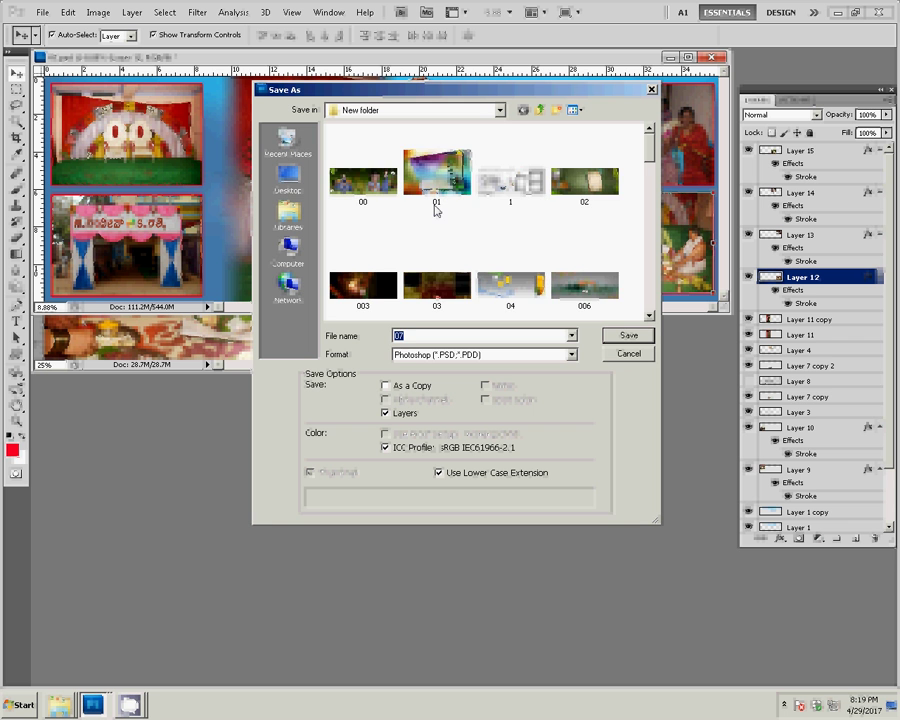
# - Save the spread as '10' in Local Disk (I:)\k5, accepting Maximize Compatibility
pyautogui.click(361, 180)
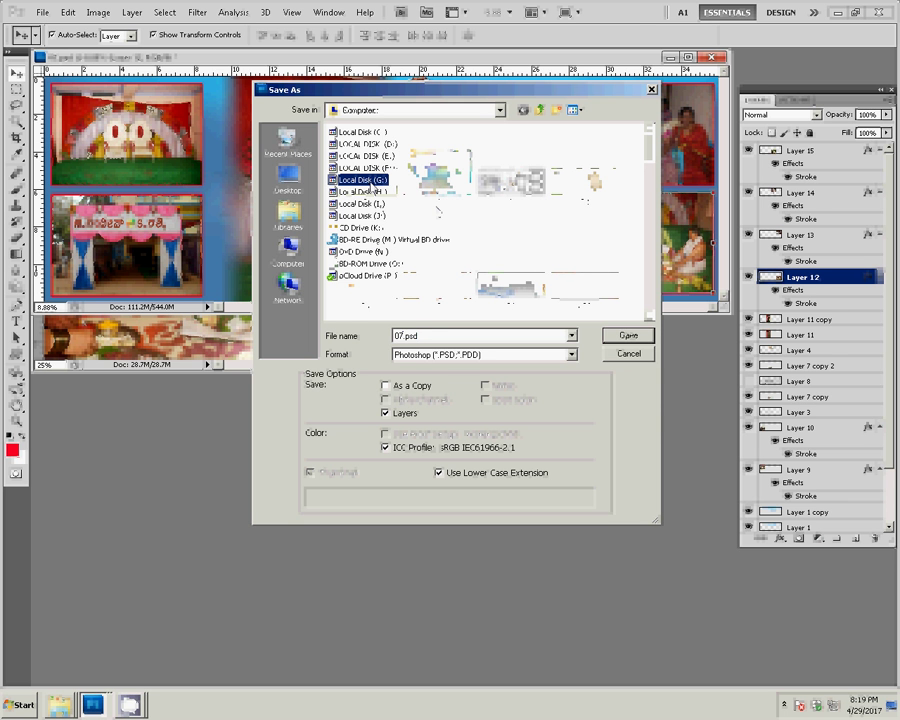
pyautogui.click(362, 203)
pyautogui.click(628, 336)
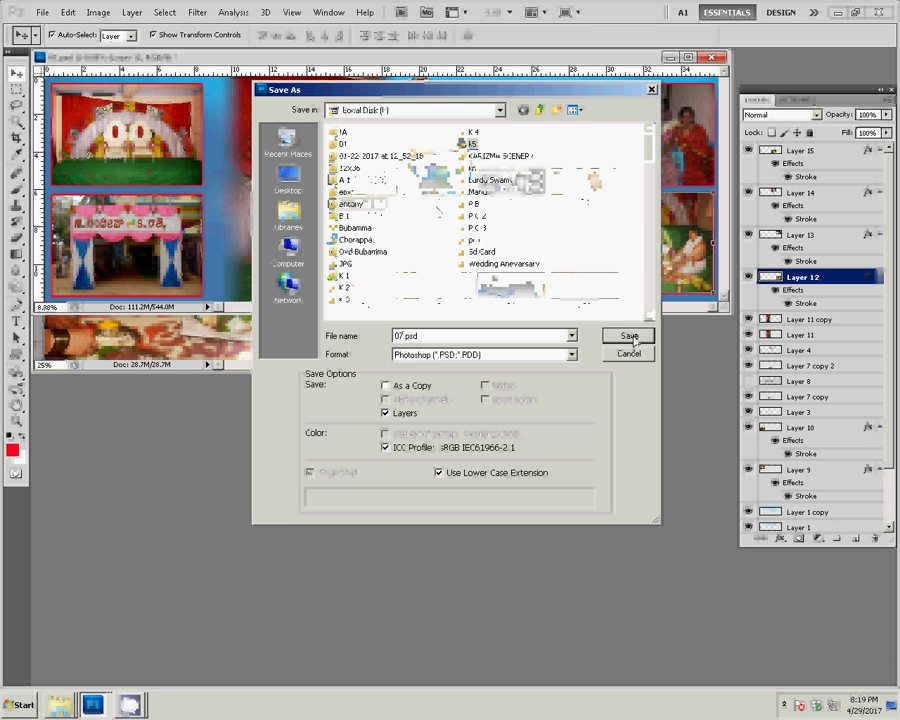
pyautogui.doubleClick(466, 147)
pyautogui.scroll(-3, 649, 216)
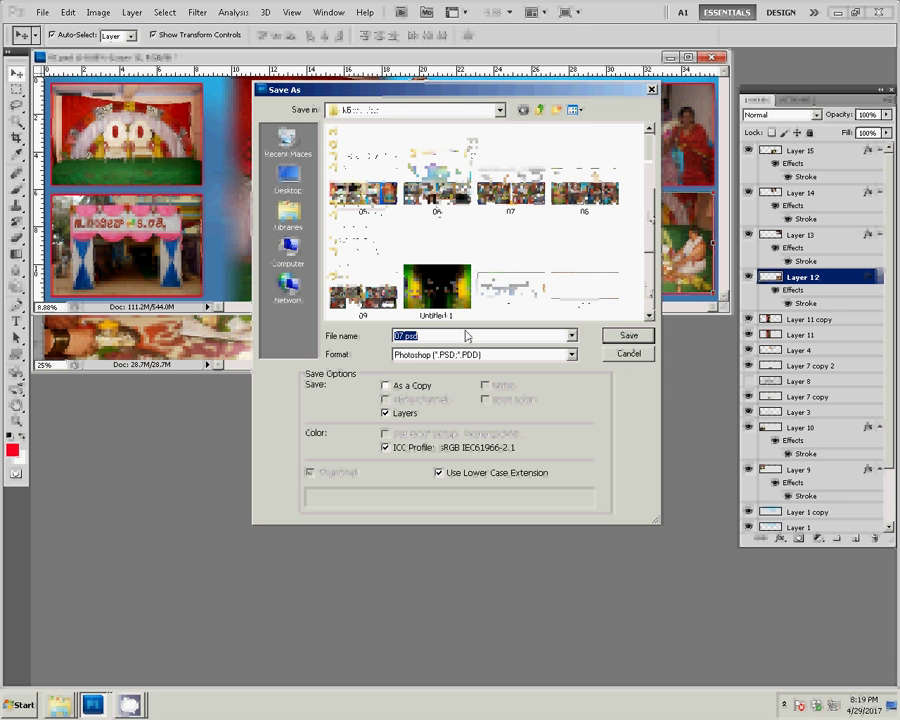
pyautogui.write('10')
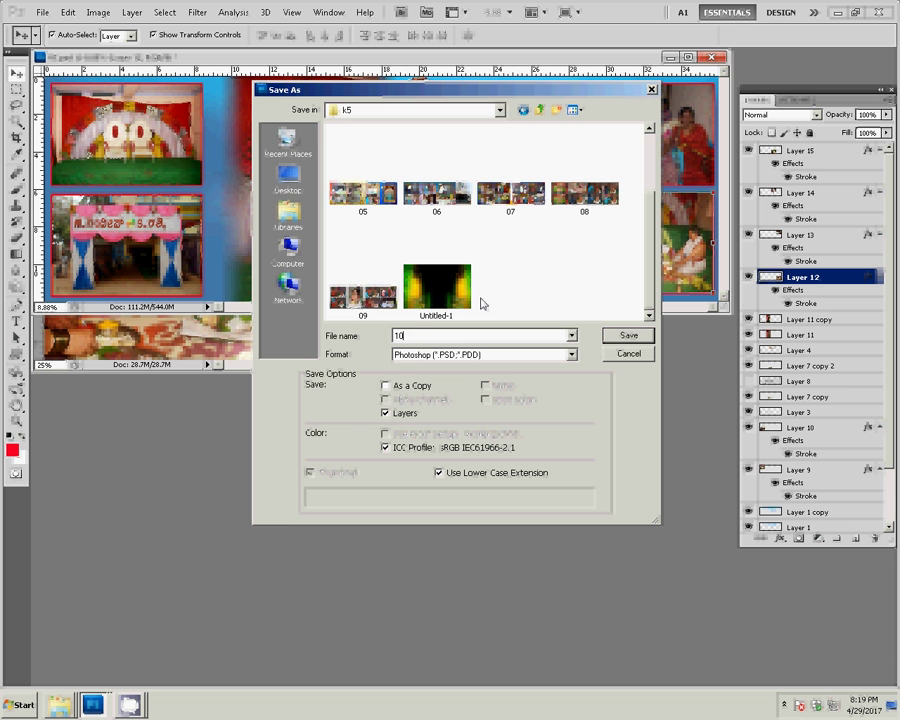
pyautogui.click(630, 337)
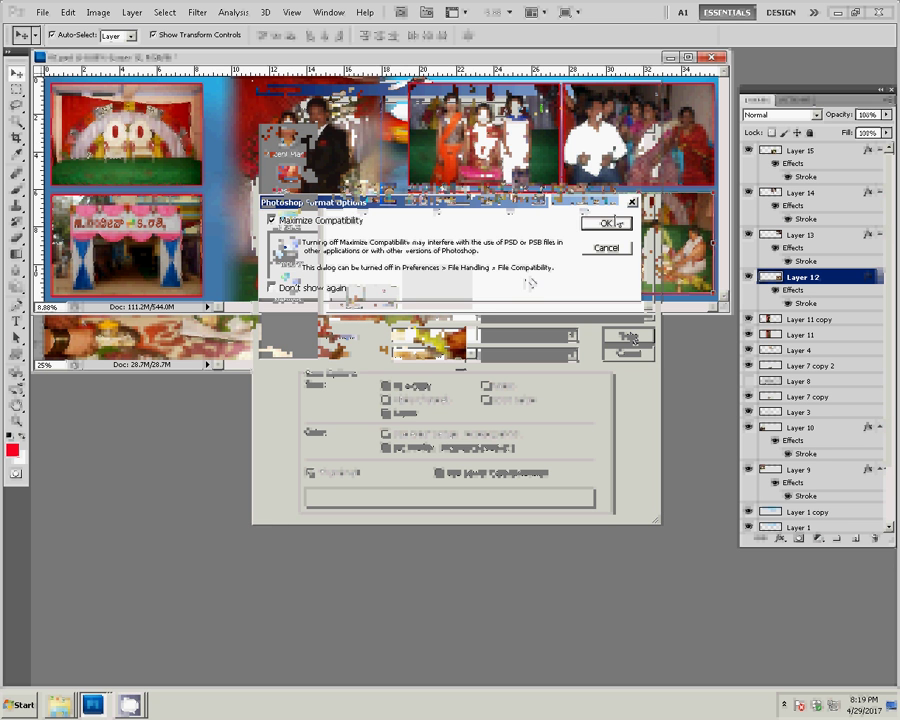
pyautogui.click(606, 224)
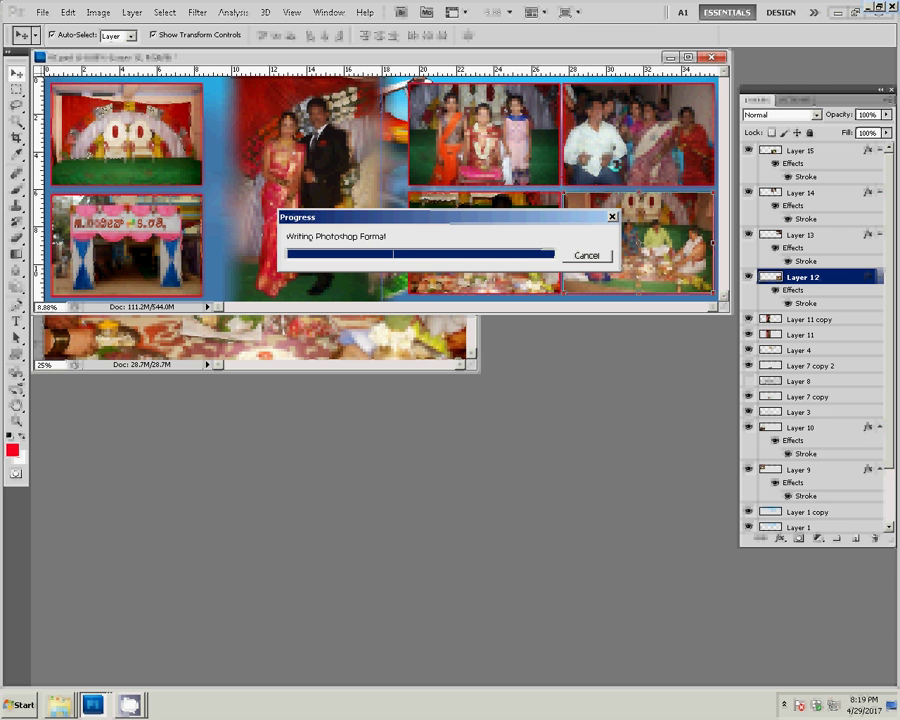
# - Close the spread and DSC_0113 without saving, then browse k5 in the Open dialog
pyautogui.click(712, 59)
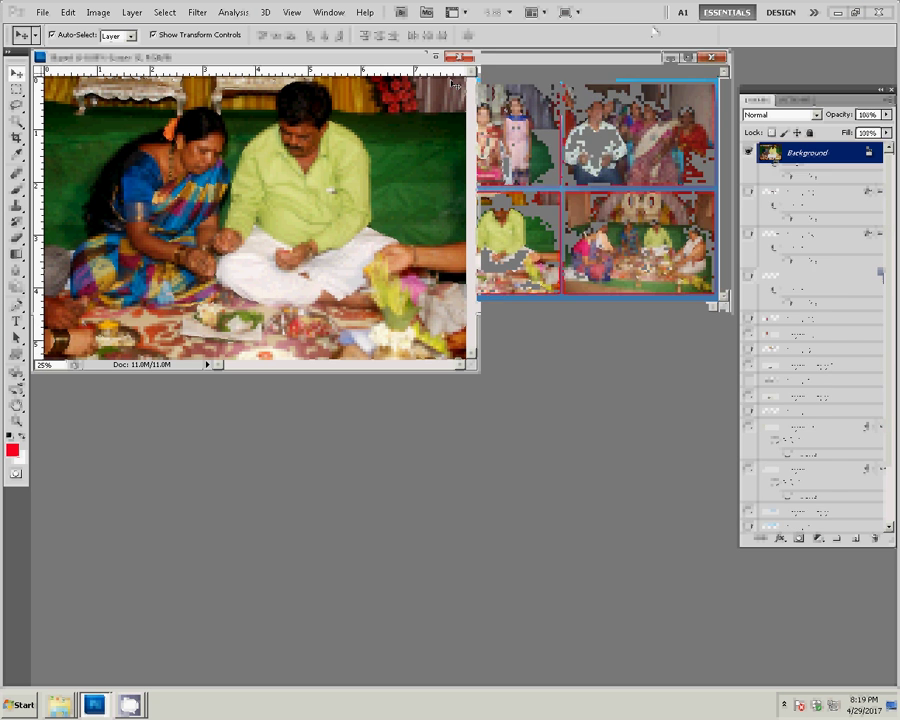
pyautogui.click(466, 58)
pyautogui.click(452, 264)
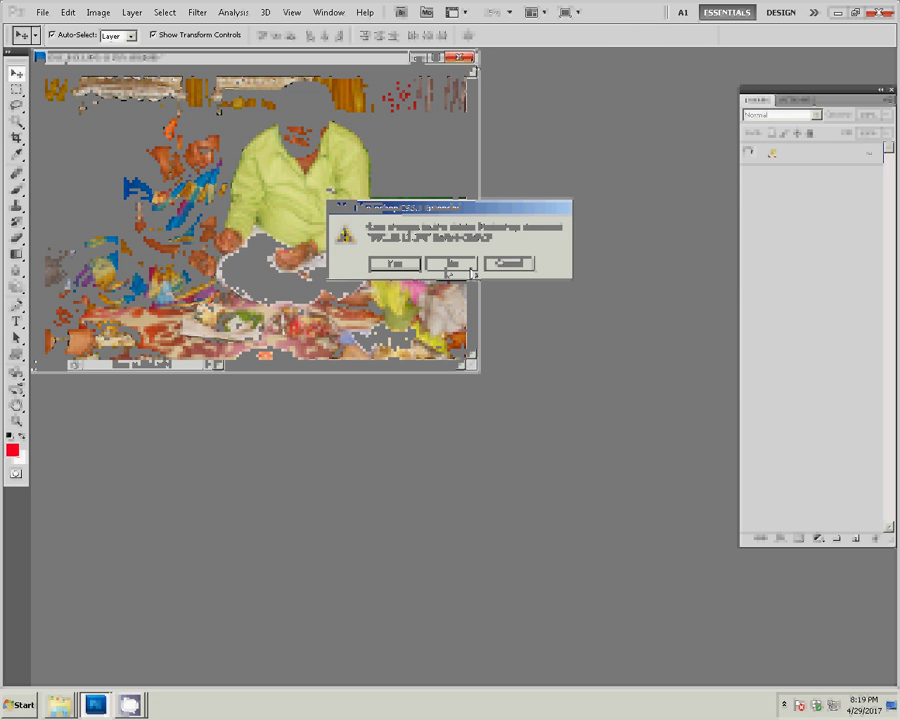
pyautogui.hotkey('ctrl', 'o')
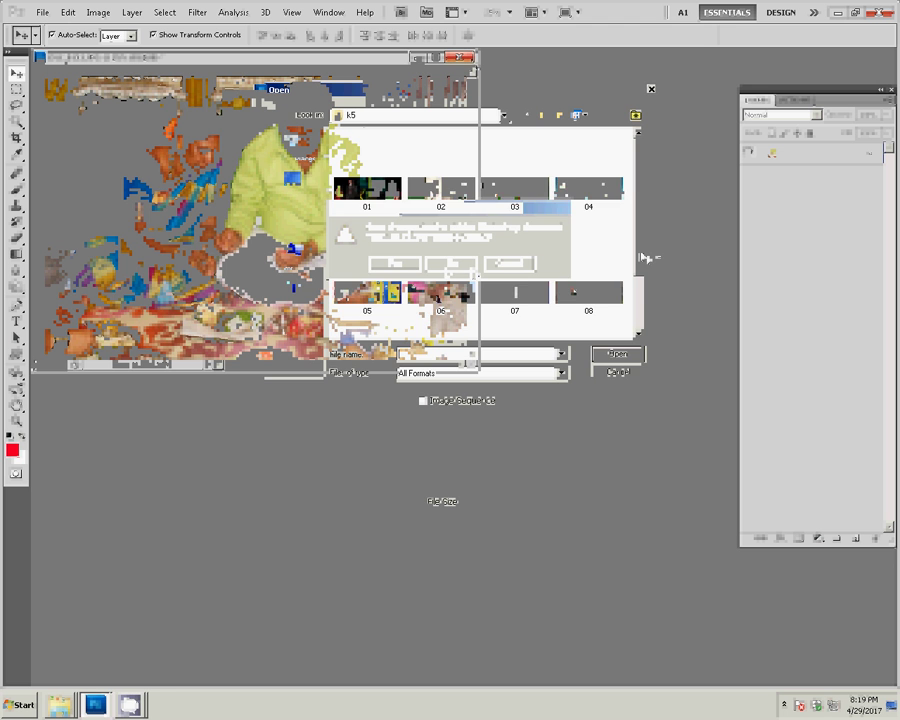
pyautogui.scroll(-2, 473, 273)
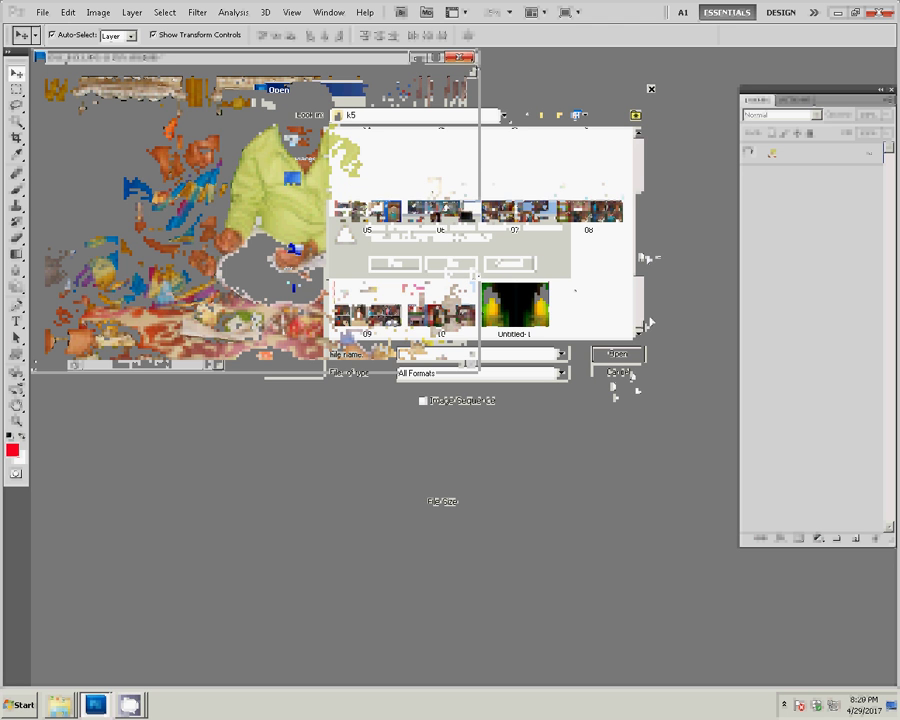